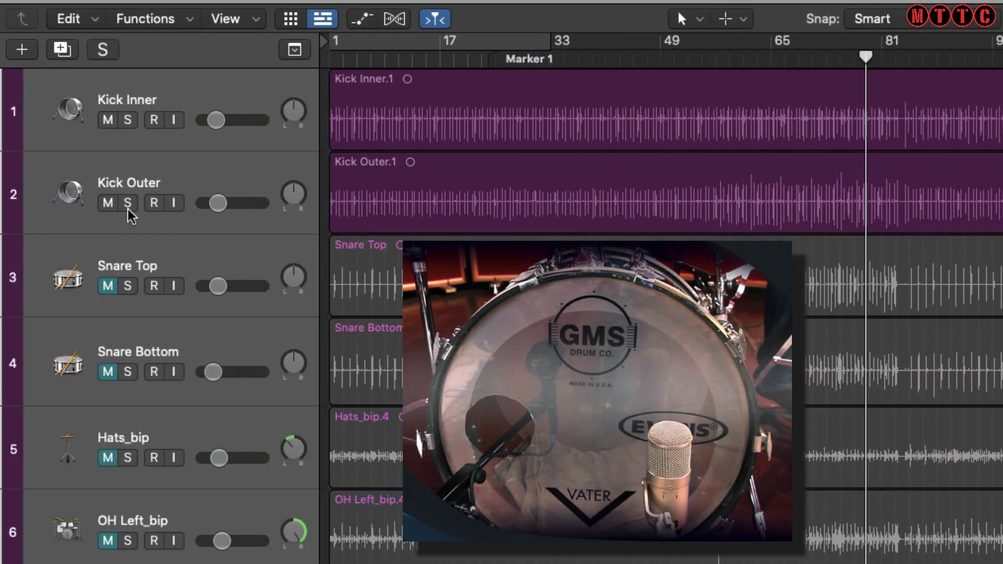
Step: Select the Kick Outer track and audition both kick tracks together from around bars 41 and 68
{"action": "left_click", "coordinate": [130, 141]}
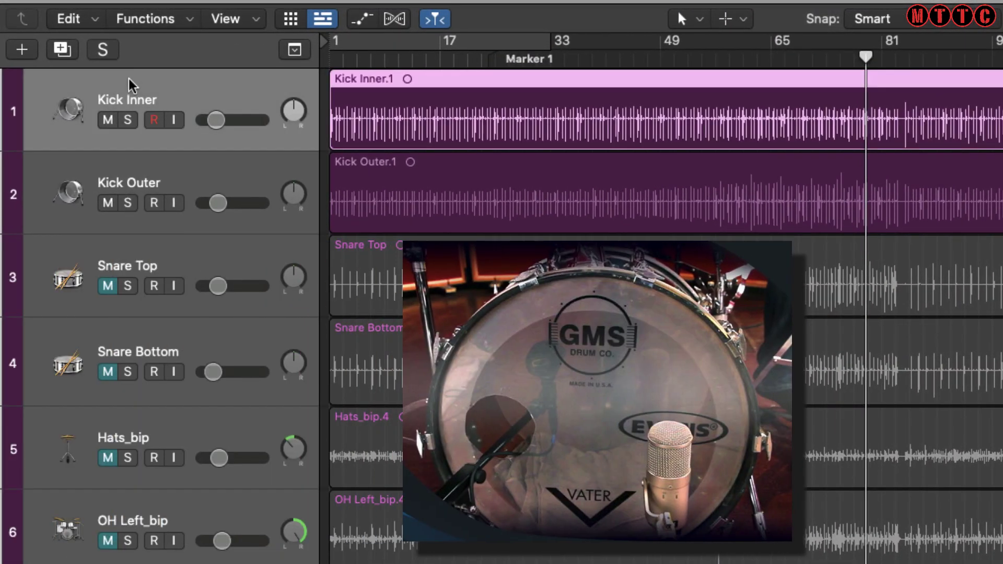
{"action": "left_click", "coordinate": [116, 172]}
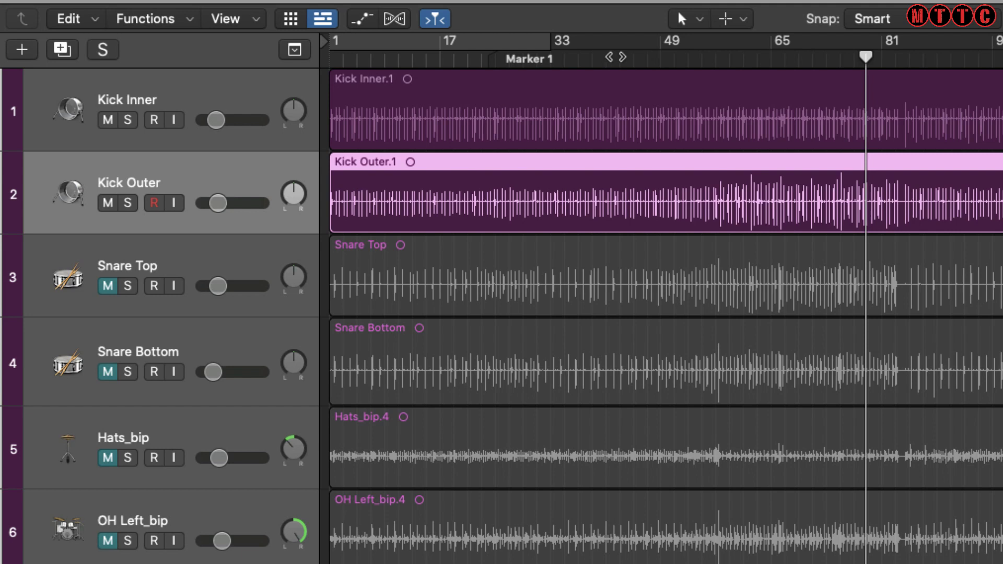
{"action": "left_click", "coordinate": [620, 55]}
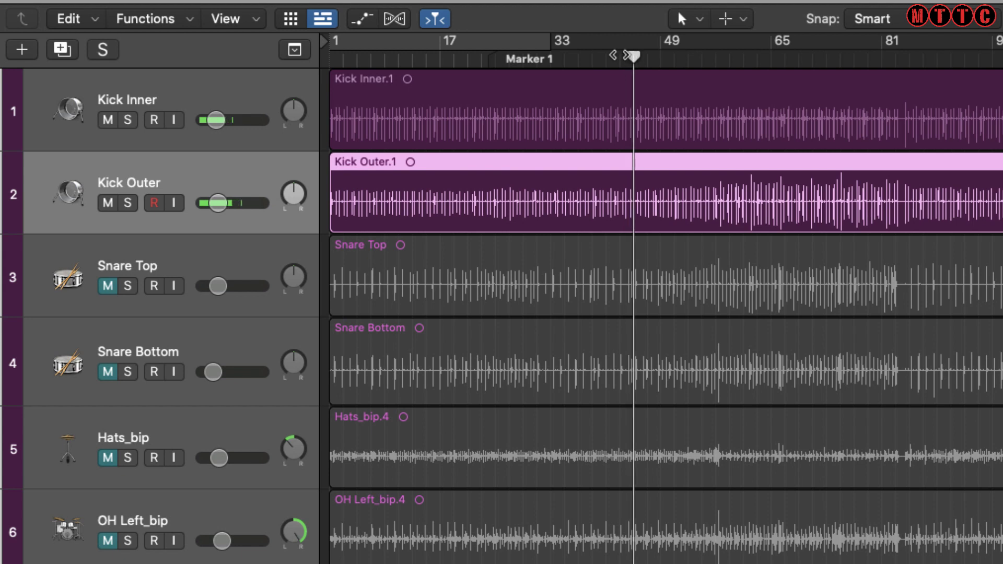
{"action": "left_click", "coordinate": [804, 60]}
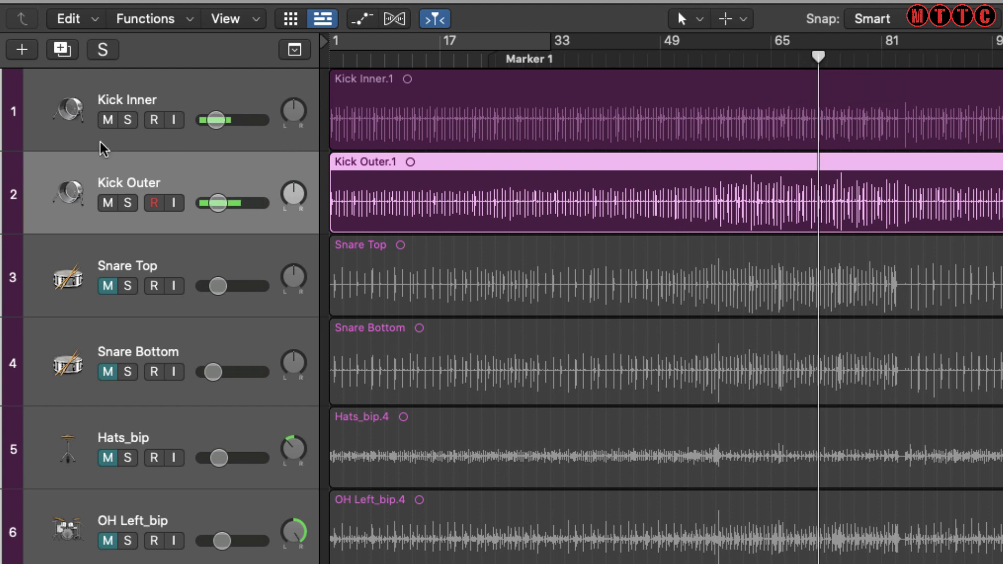
Step: Mute Kick Inner and audition Kick Outer on its own from around bars 25 and 68
{"action": "left_click", "coordinate": [108, 120]}
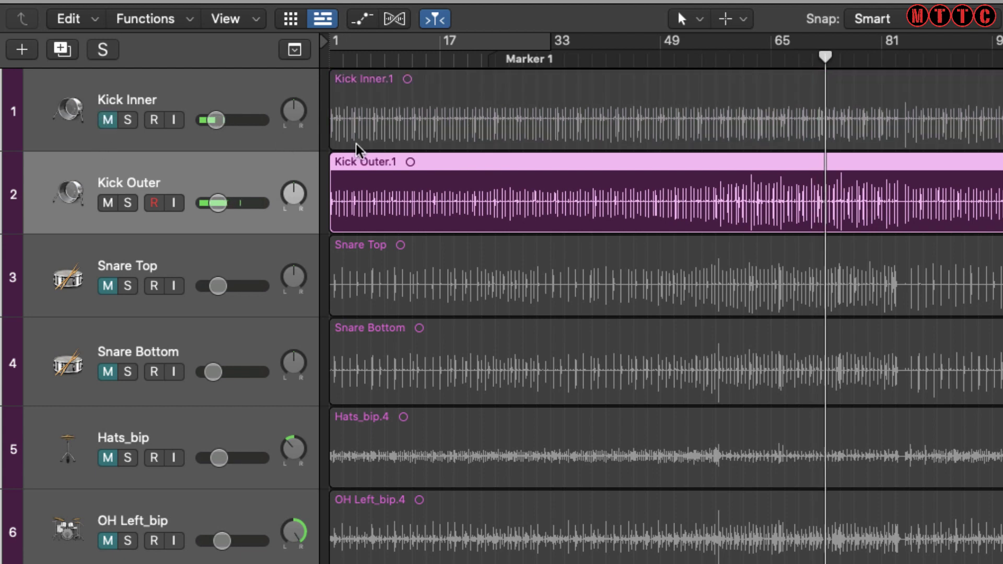
{"action": "left_click", "coordinate": [500, 62]}
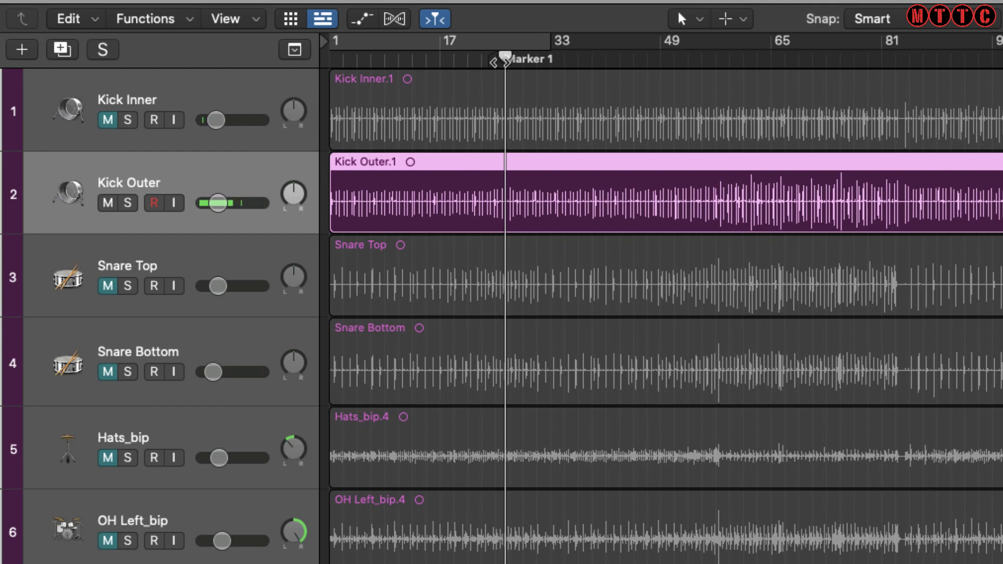
{"action": "left_click", "coordinate": [801, 58]}
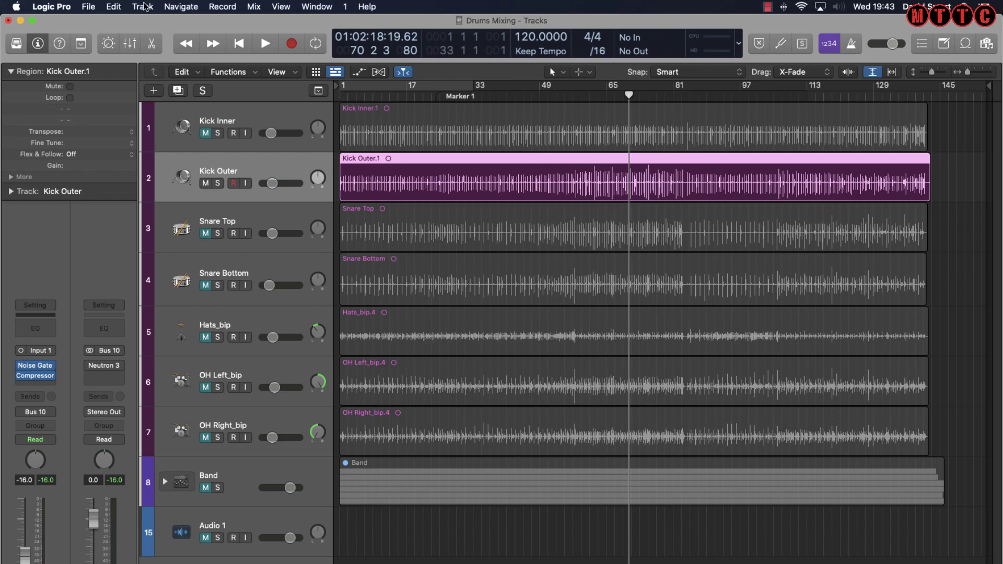
Step: Start Replace or Double Drum Track on Kick Outer and set the instrument to Kick
{"action": "left_click", "coordinate": [145, 7]}
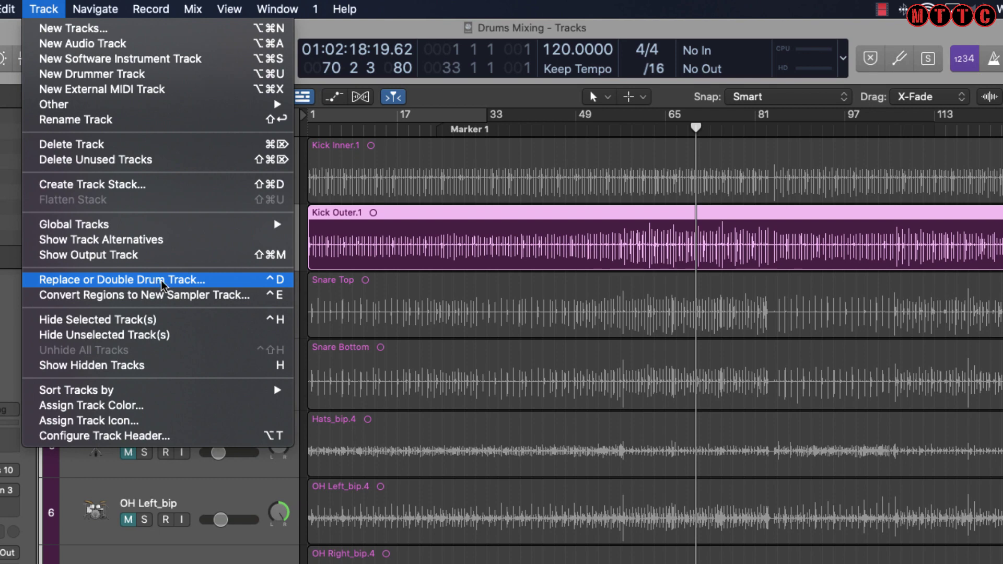
{"action": "left_click", "coordinate": [162, 285]}
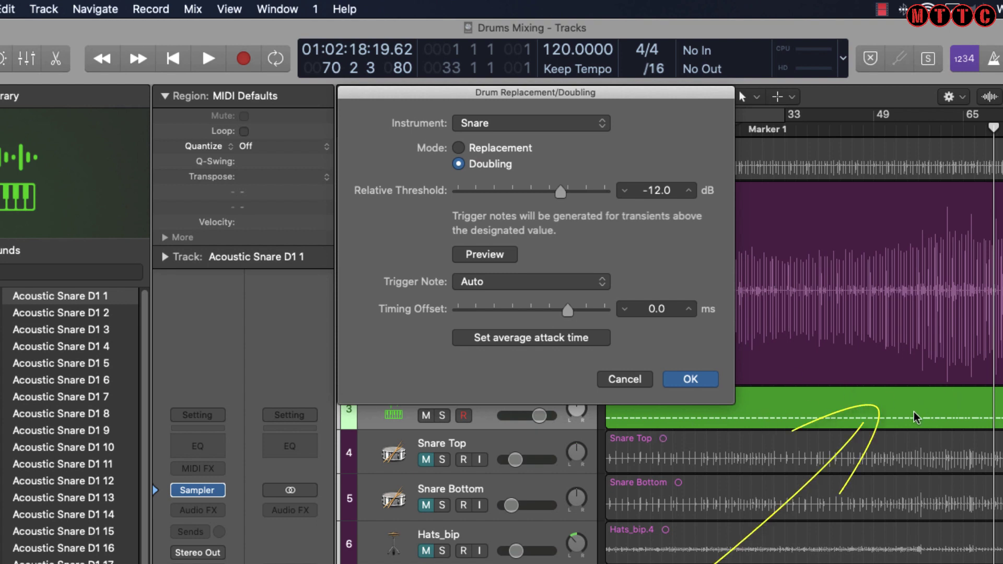
{"action": "left_click", "coordinate": [506, 123]}
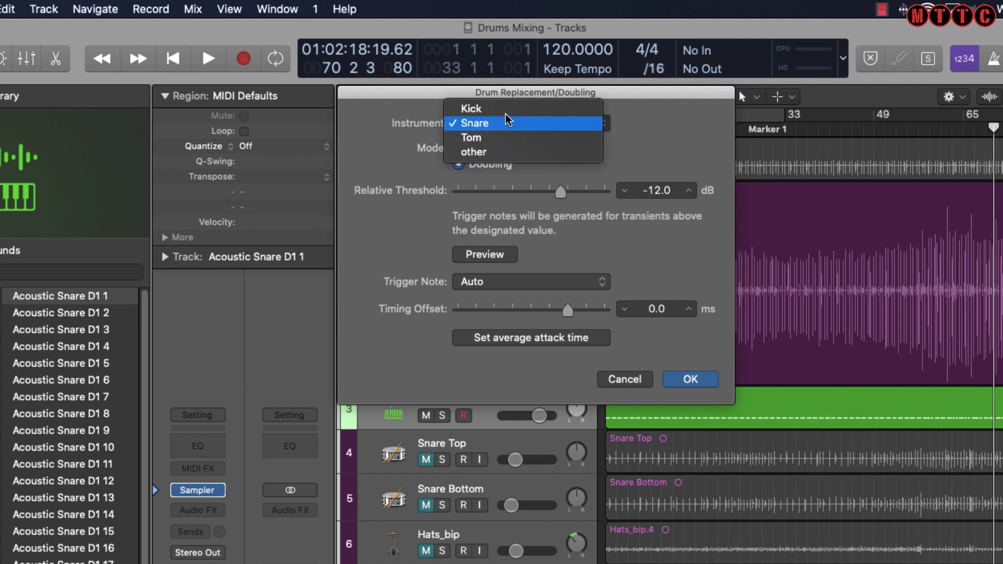
{"action": "left_click", "coordinate": [505, 110]}
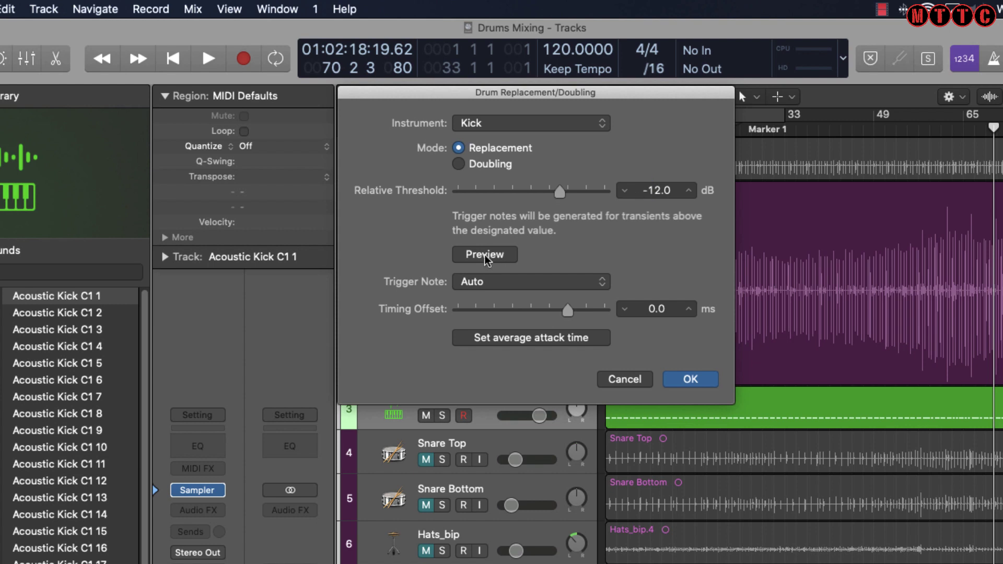
Step: Set the trigger note to C1 (36) KICK 1 and apply the drum replacement
{"action": "left_click", "coordinate": [486, 285]}
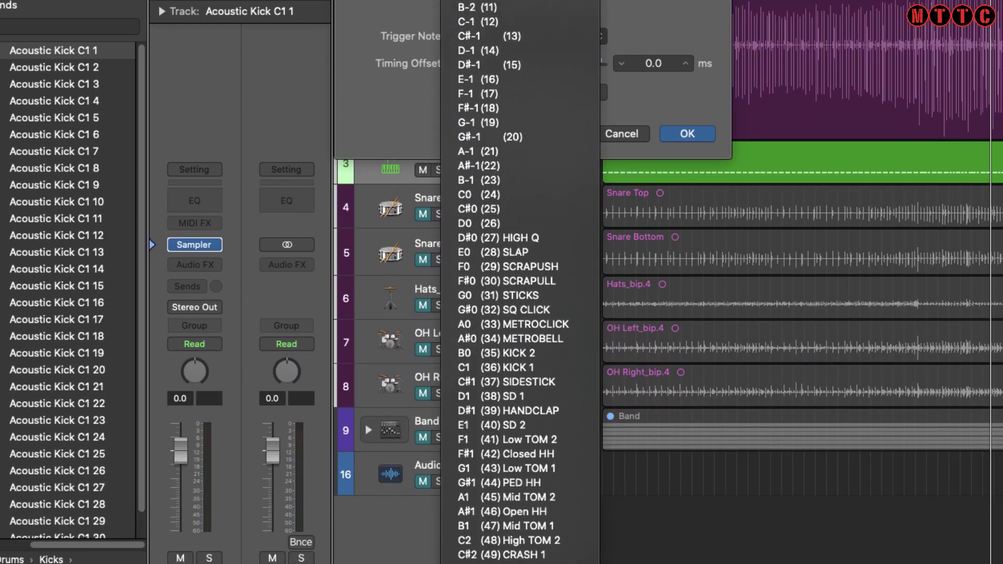
{"action": "scroll", "coordinate": [520, 282], "scroll_direction": "down", "scroll_amount": 5}
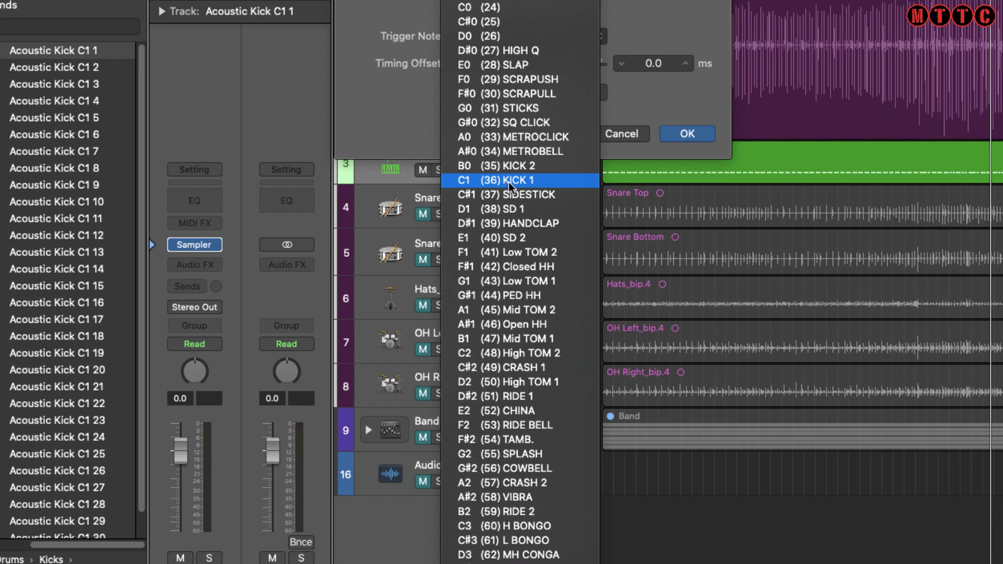
{"action": "left_click", "coordinate": [544, 181]}
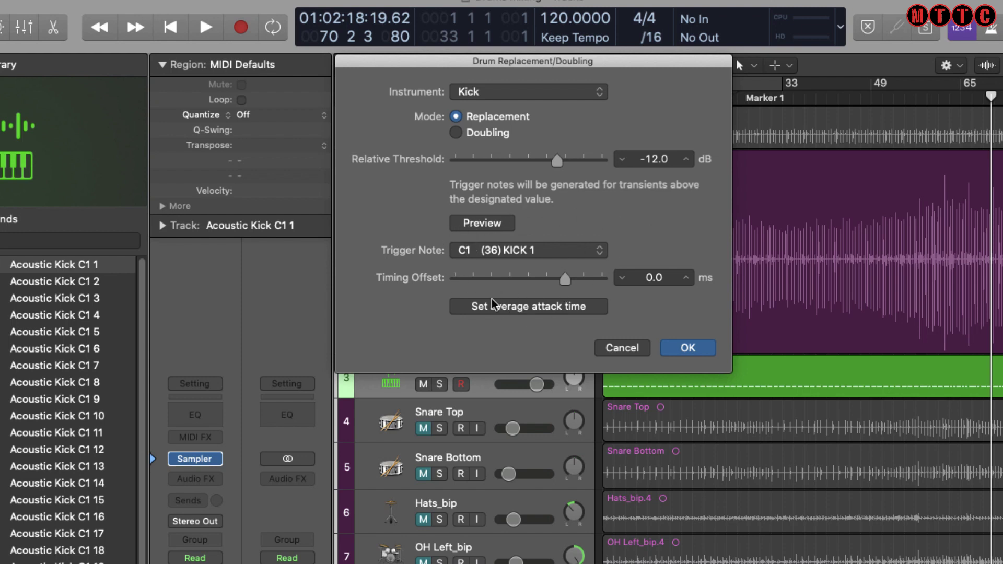
{"action": "left_click", "coordinate": [694, 351]}
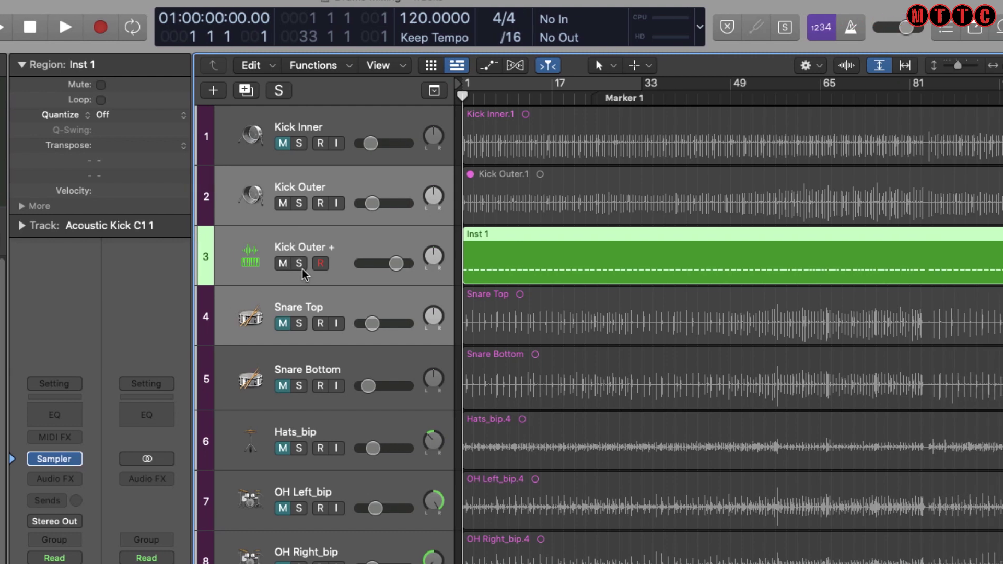
Step: Solo the new Kick Outer + track and play it briefly from the start
{"action": "left_click", "coordinate": [302, 263]}
{"action": "key", "text": "space"}
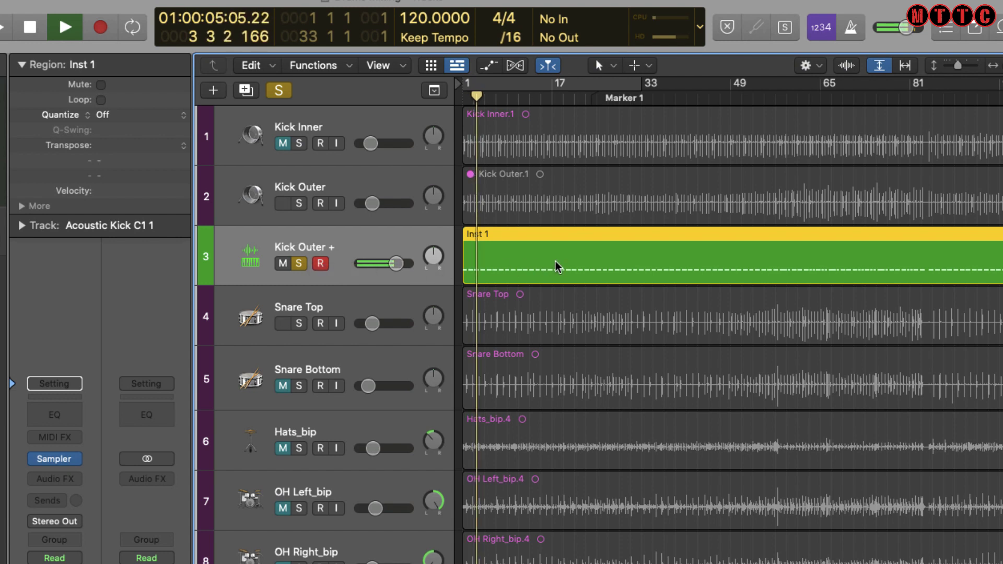
{"action": "key", "text": "space"}
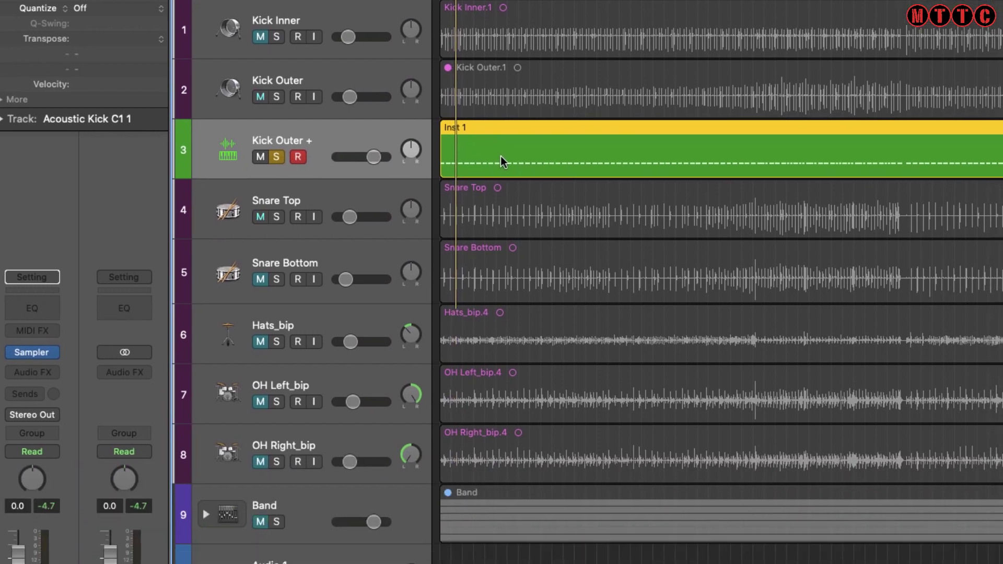
Step: Open the Inst 1 region in the Piano Roll and look through the kick notes generated along the timeline
{"action": "double_click", "coordinate": [525, 269]}
{"action": "key", "text": "super+Right"}
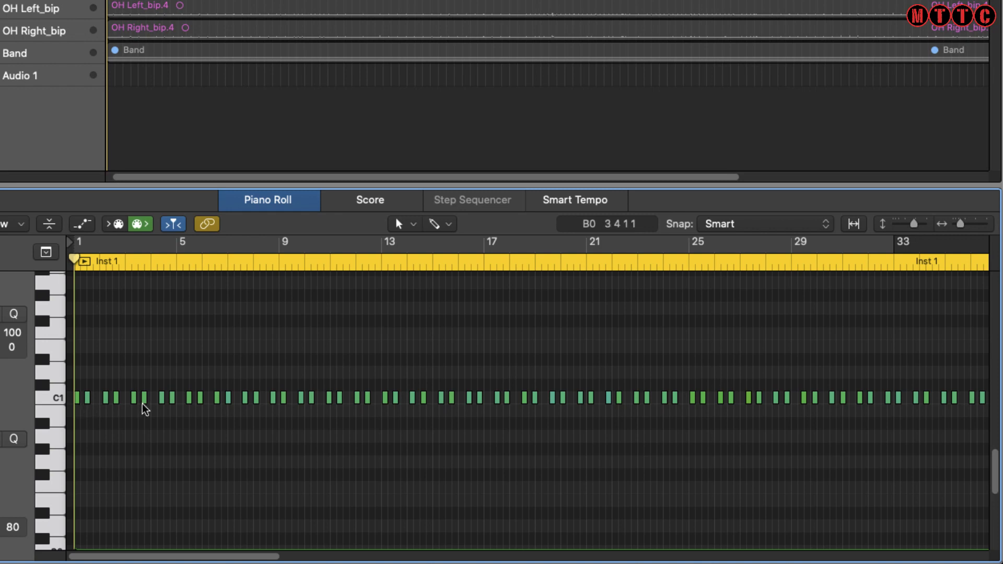
{"action": "left_click_drag", "start_coordinate": [261, 556], "coordinate": [608, 554]}
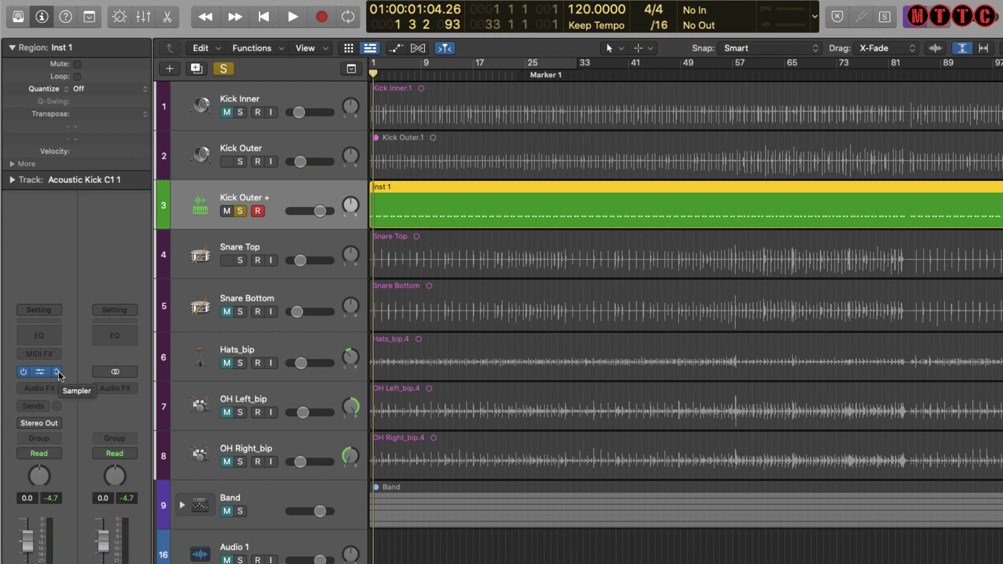
Step: Replace the Sampler on the new kick track with a stereo Drum Kit Designer and load the SoCal kit
{"action": "left_click", "coordinate": [57, 372]}
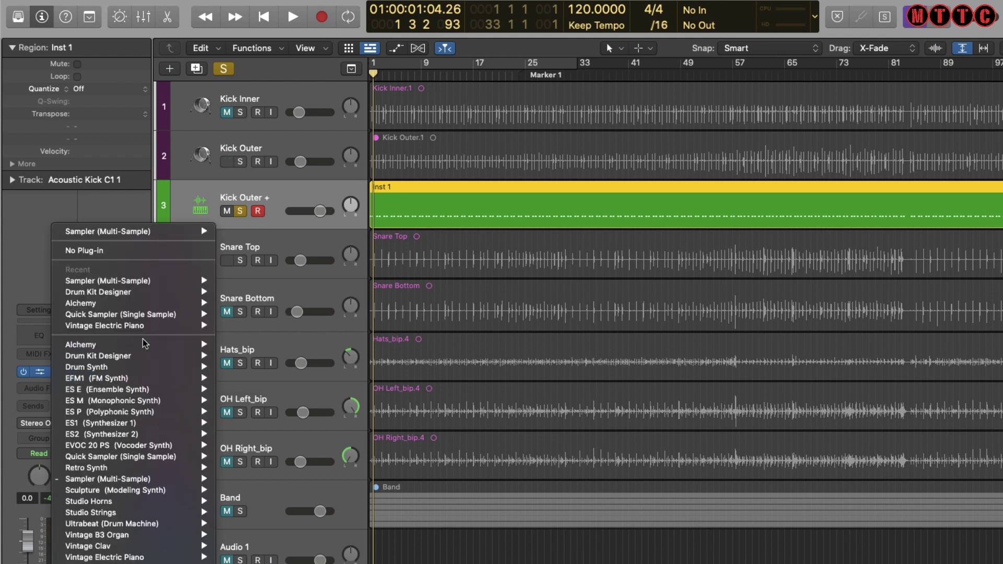
{"action": "mouse_move", "coordinate": [146, 355]}
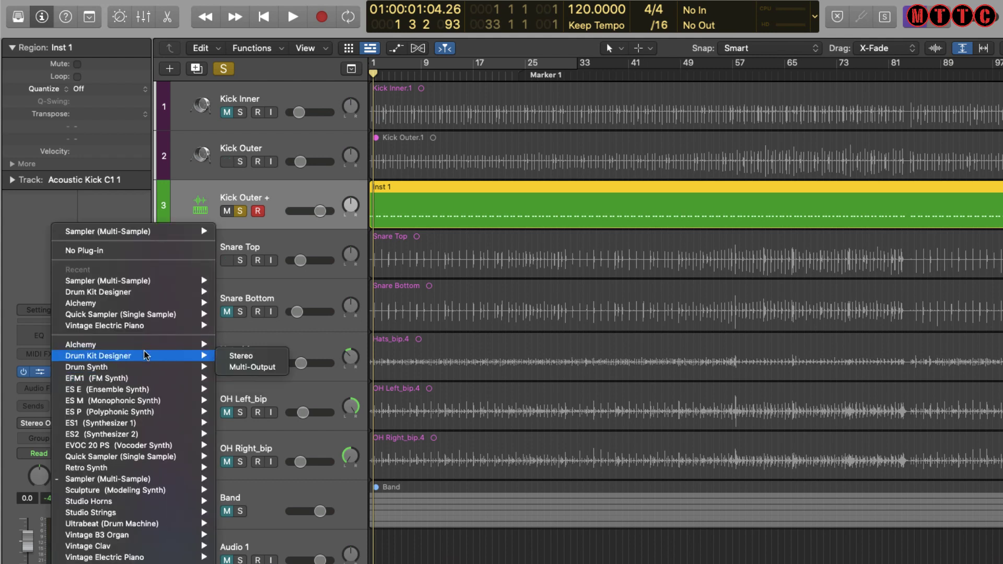
{"action": "left_click", "coordinate": [252, 359]}
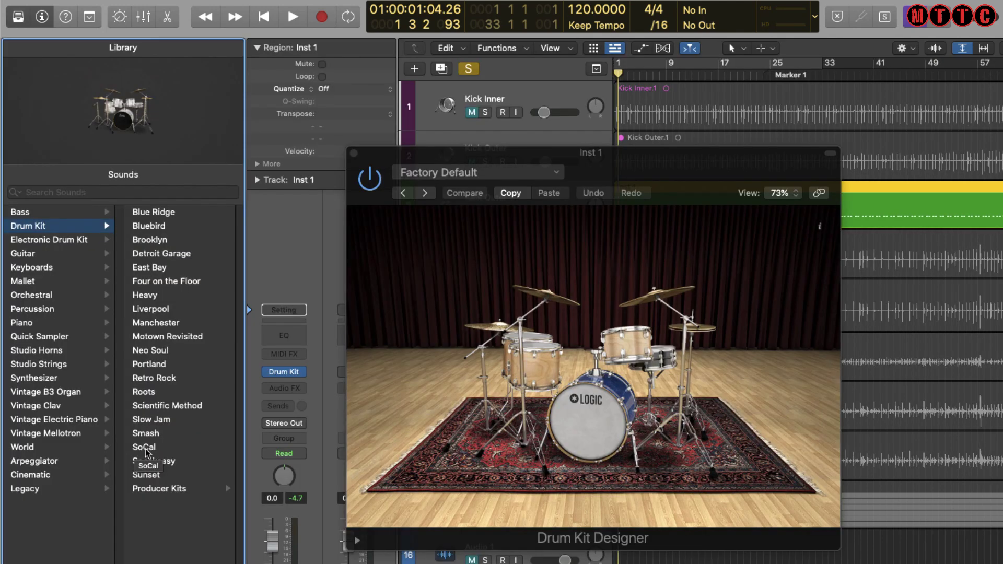
{"action": "left_click", "coordinate": [149, 448]}
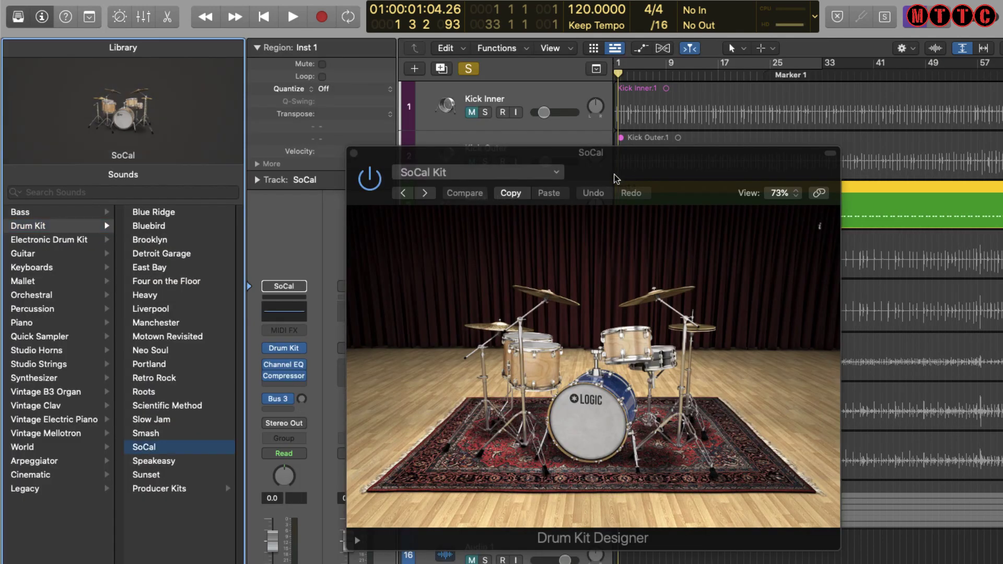
Step: Play the soloed track to hear the SoCal kit's kick, moving the plug-in window clear of the regions
{"action": "key", "text": "space"}
{"action": "left_click_drag", "start_coordinate": [631, 160], "coordinate": [417, 161]}
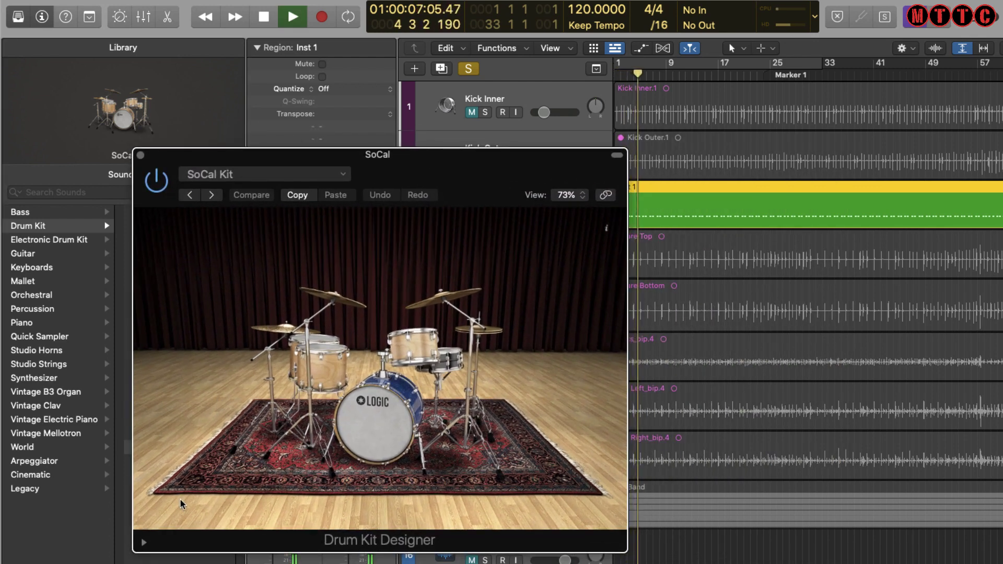
{"action": "key", "text": "space"}
Step: Audition the SoCal 2 kick in Drum Kit Designer, and change the kick drum to SoCal 3
{"action": "left_click", "coordinate": [379, 412]}
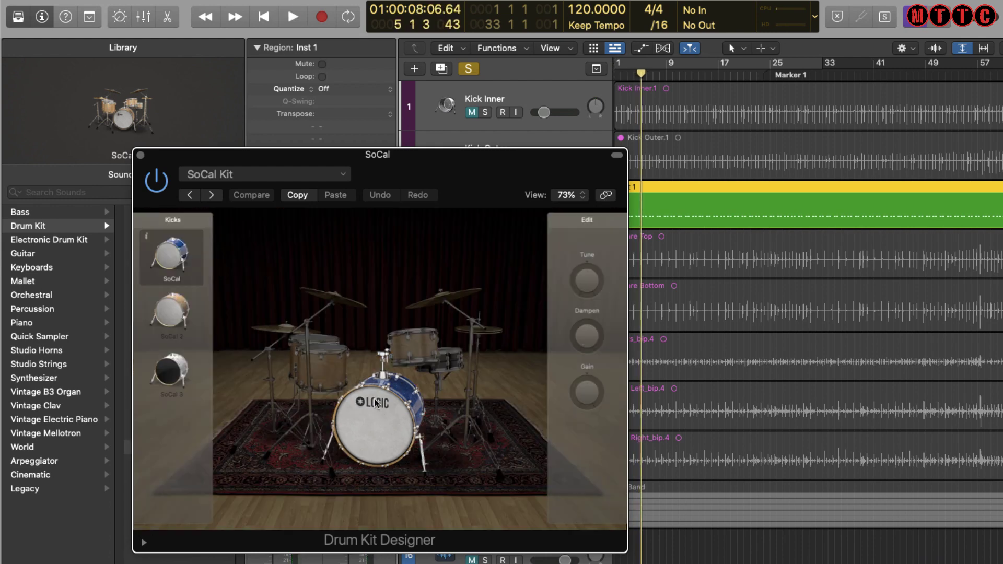
{"action": "left_click", "coordinate": [171, 310]}
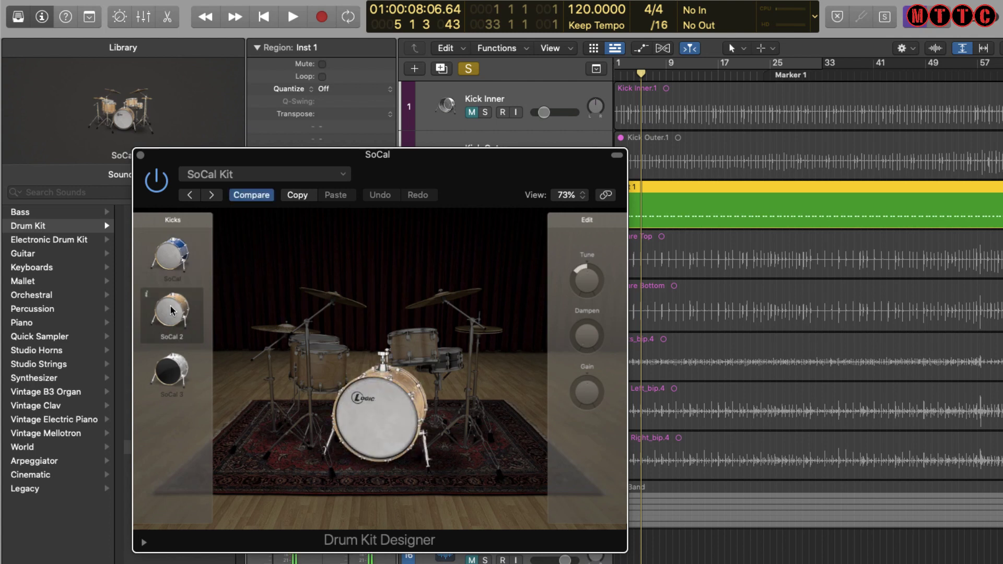
{"action": "key", "text": "space"}
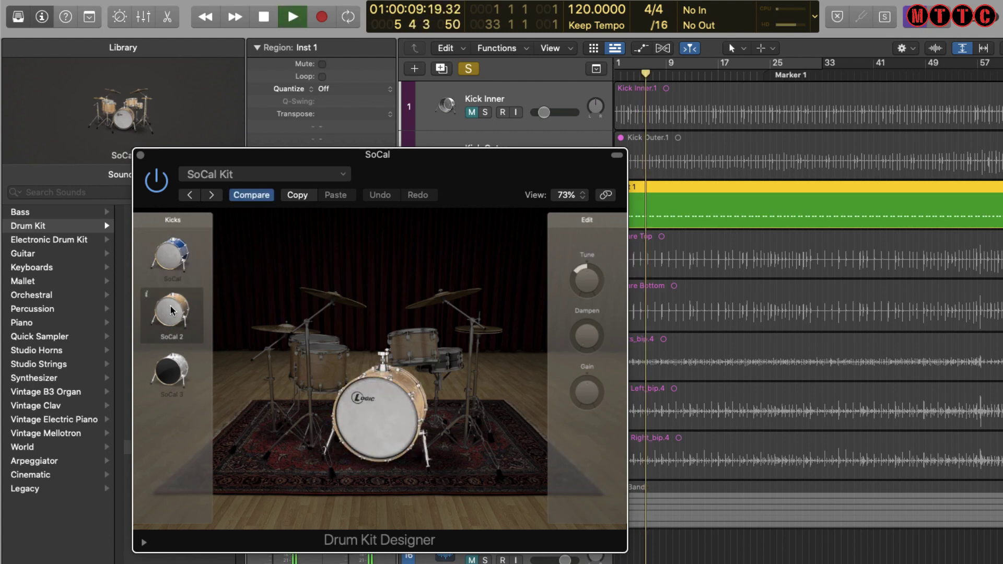
{"action": "left_click", "coordinate": [177, 371]}
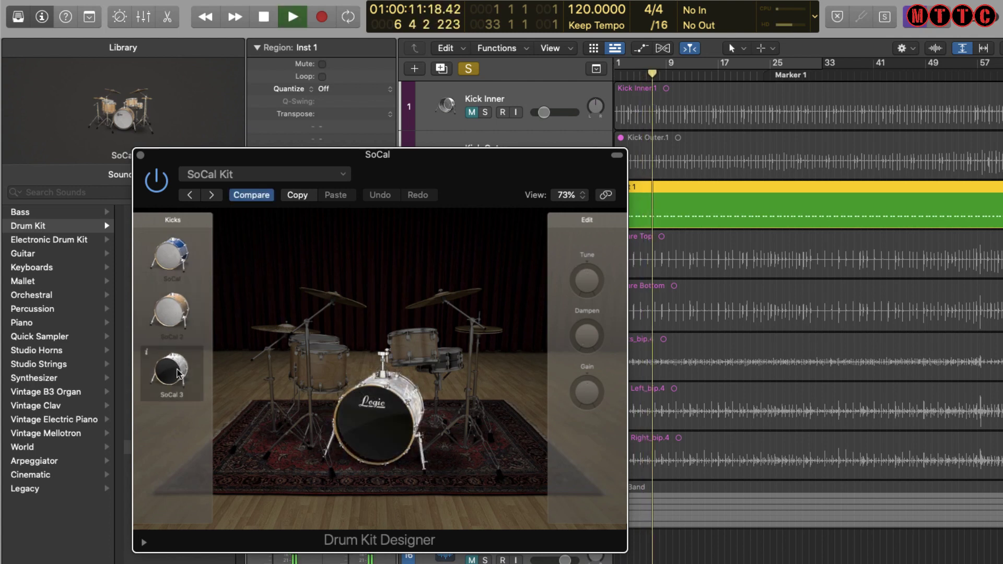
{"action": "key", "text": "space"}
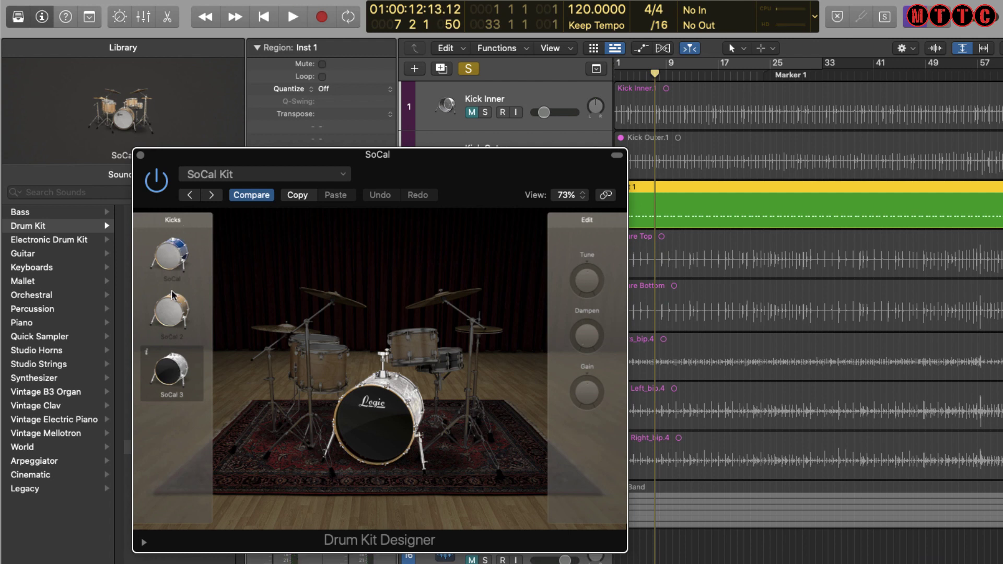
{"action": "mouse_move", "coordinate": [610, 273]}
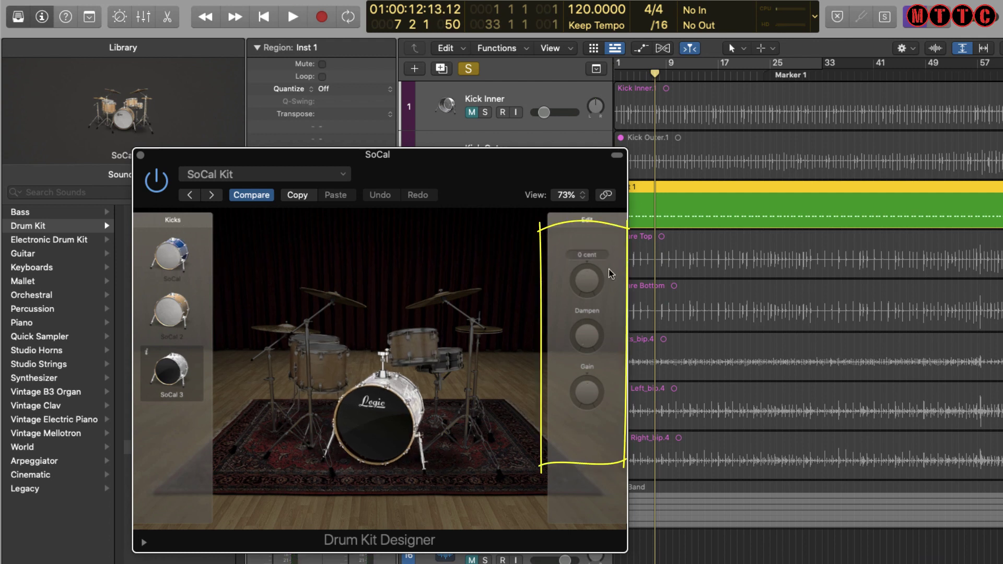
{"action": "mouse_move", "coordinate": [589, 333]}
{"action": "mouse_move", "coordinate": [594, 400]}
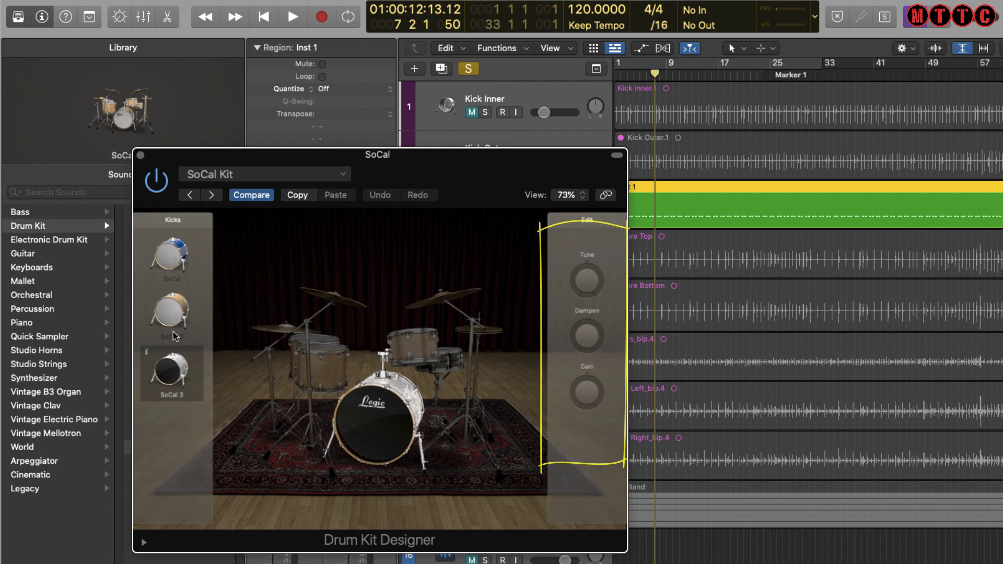
Step: Hide the plug-in window and the Library, and unsolo the SoCal track
{"action": "key", "text": "v"}
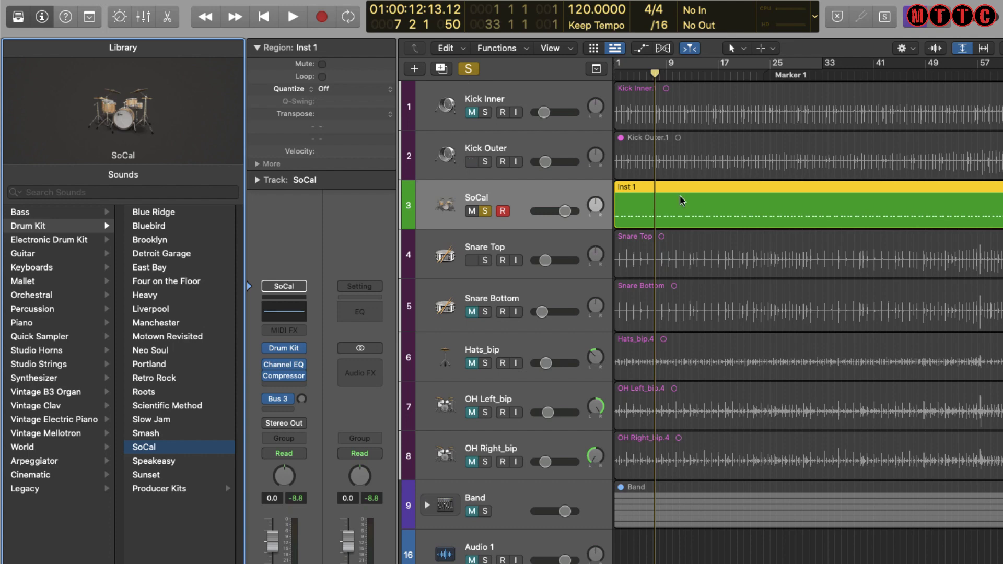
{"action": "key", "text": "y"}
{"action": "key", "text": "s"}
Step: Play the replaced kick with the rest of the drums from the beginning, and select the Inst 1 region
{"action": "key", "text": "Return"}
{"action": "key", "text": "space"}
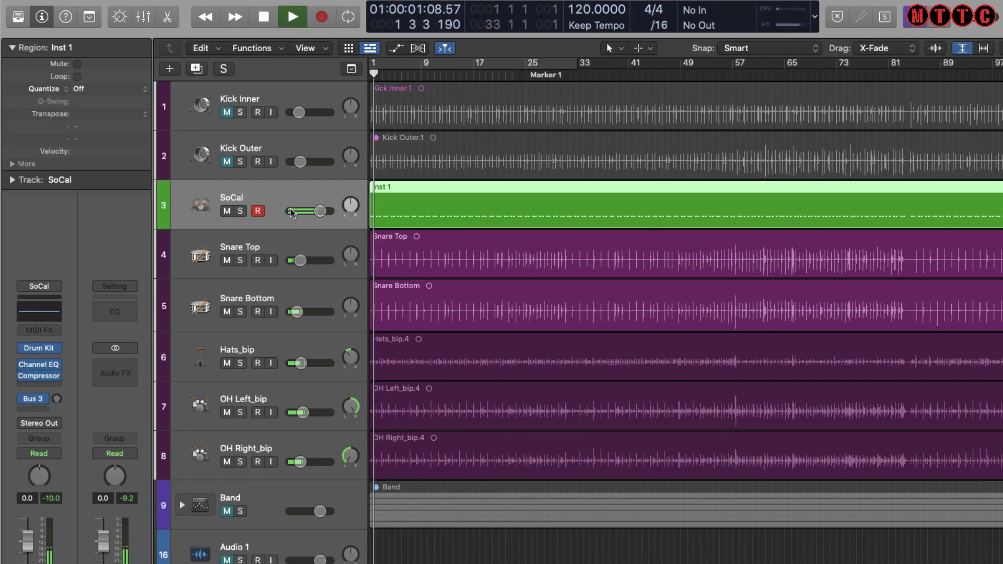
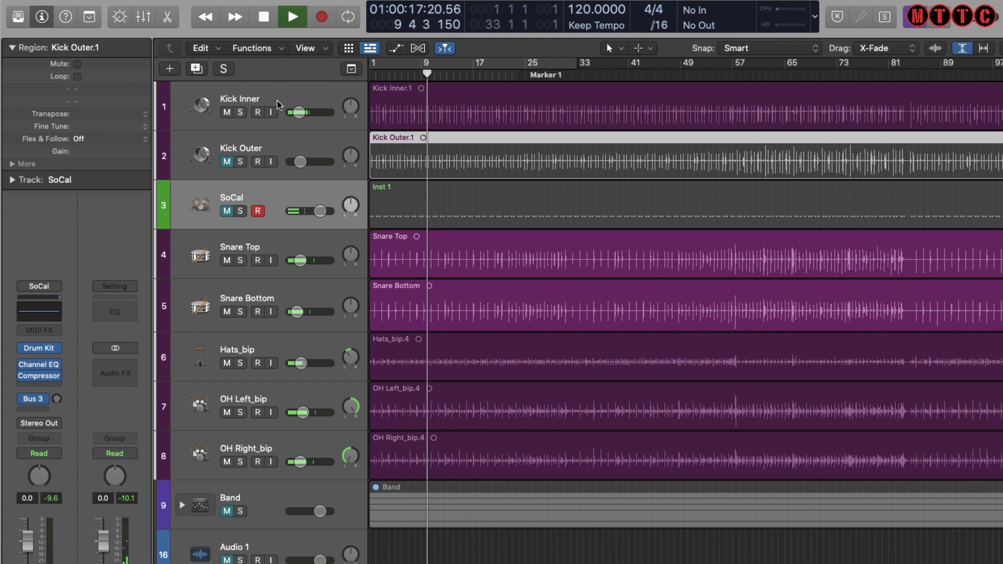
{"action": "key", "text": "space"}
{"action": "left_click", "coordinate": [415, 205]}
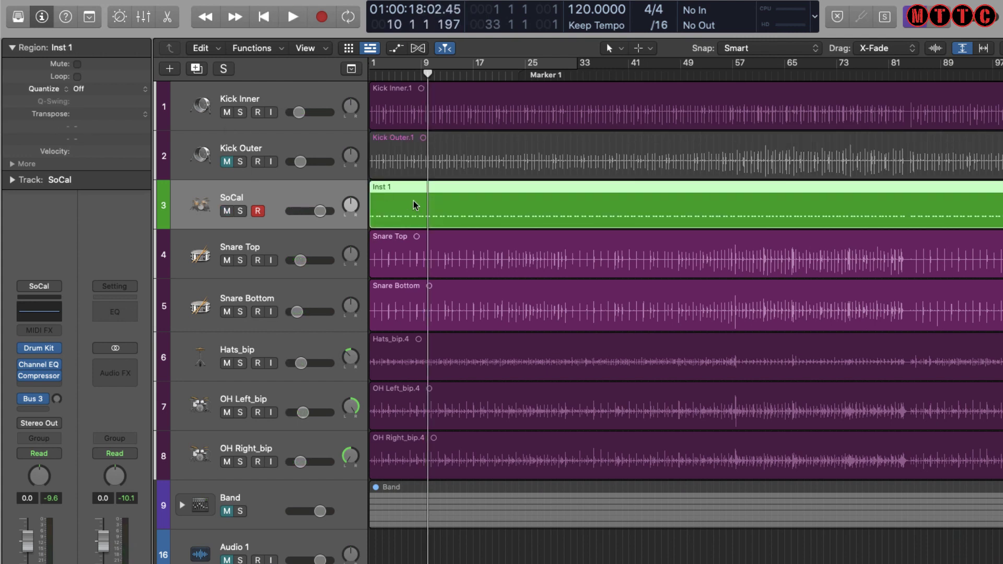
Step: Mute the Kick Inner track and play the triggered kick with the rest of the drums
{"action": "left_click", "coordinate": [227, 113]}
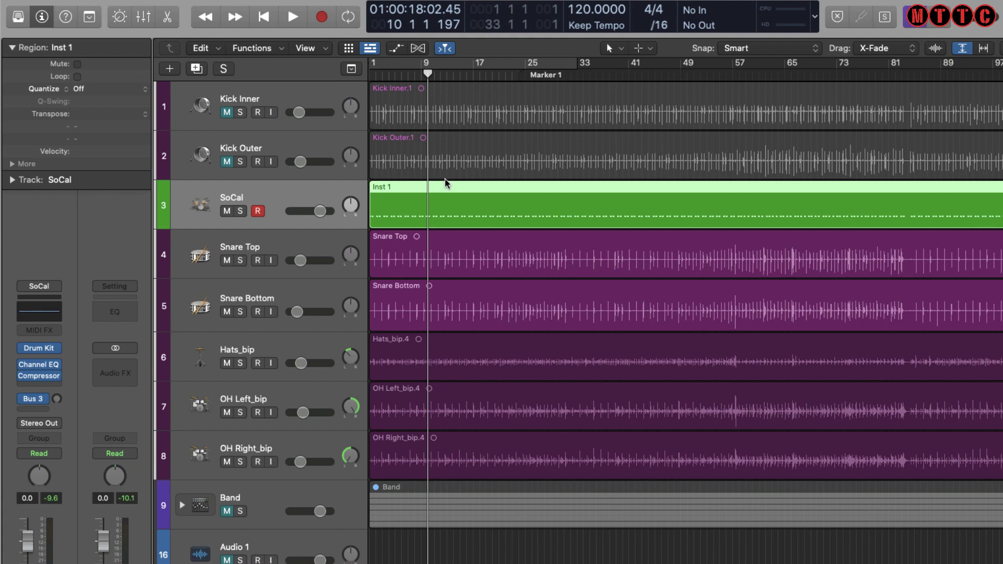
{"action": "left_click", "coordinate": [431, 205]}
{"action": "key", "text": "space"}
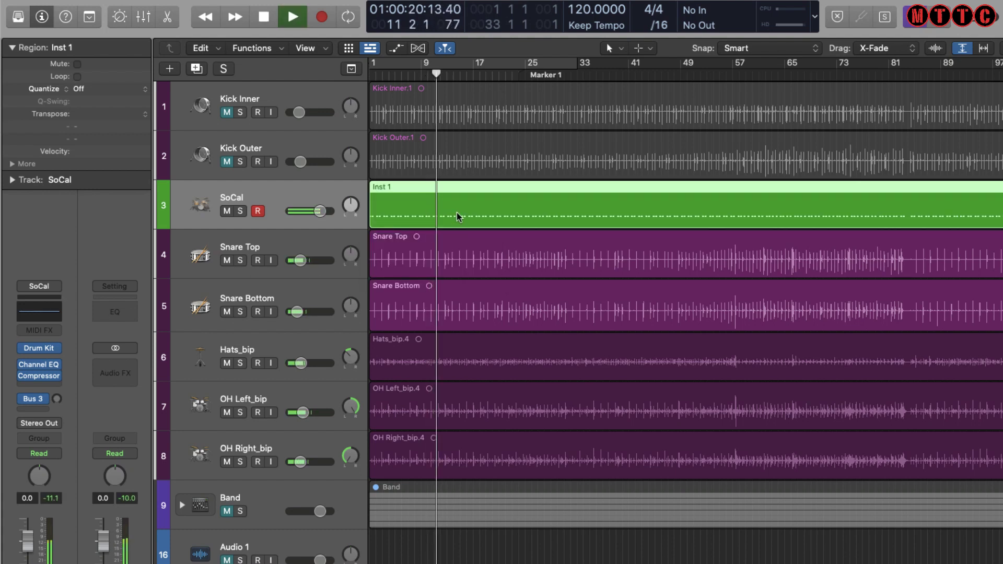
{"action": "key", "text": "space"}
Step: Compare the drums without and with the triggered kick by muting and unmuting the SoCal track around playback
{"action": "left_click", "coordinate": [227, 211]}
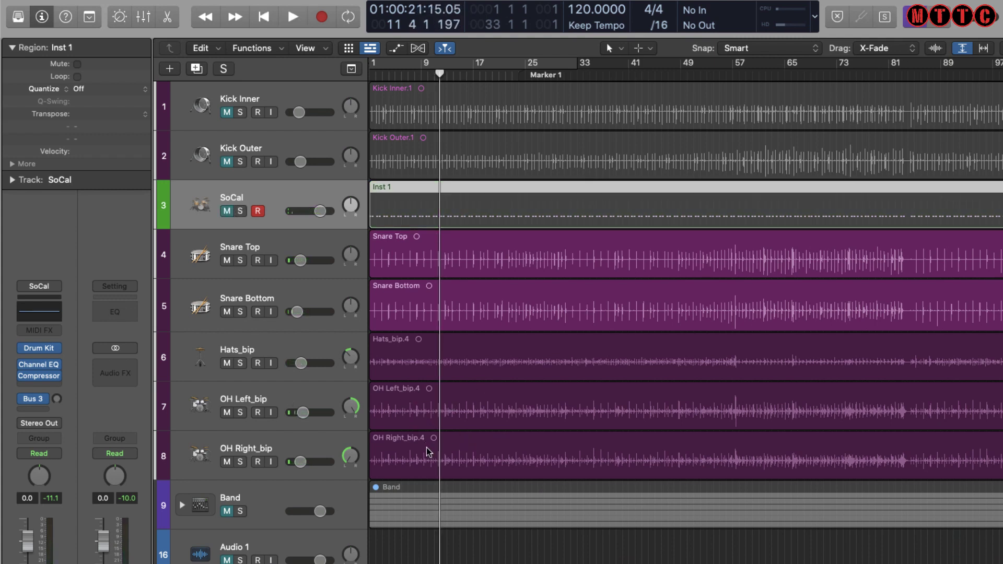
{"action": "key", "text": "space"}
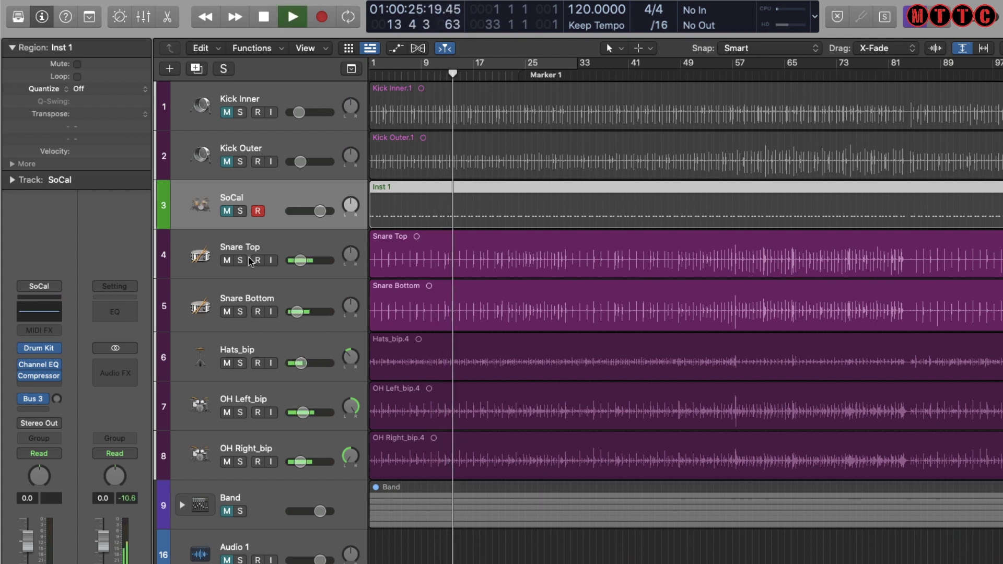
{"action": "left_click", "coordinate": [225, 211]}
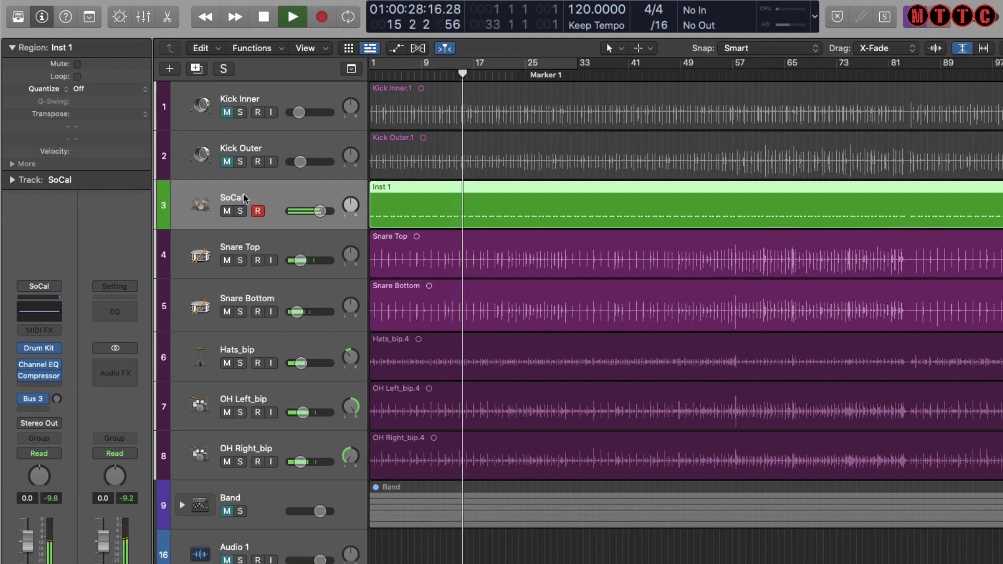
{"action": "key", "text": "space"}
Step: Switch the kick in Drum Kit Designer to SoCal, audition it in the drum mix, and close the plug-in window
{"action": "left_click", "coordinate": [200, 205]}
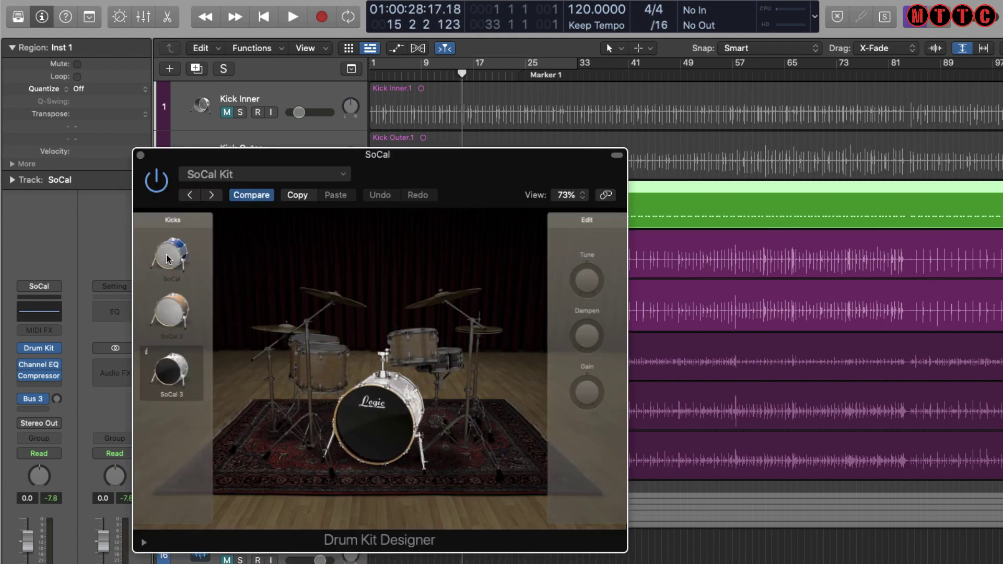
{"action": "left_click", "coordinate": [167, 259]}
{"action": "key", "text": "space"}
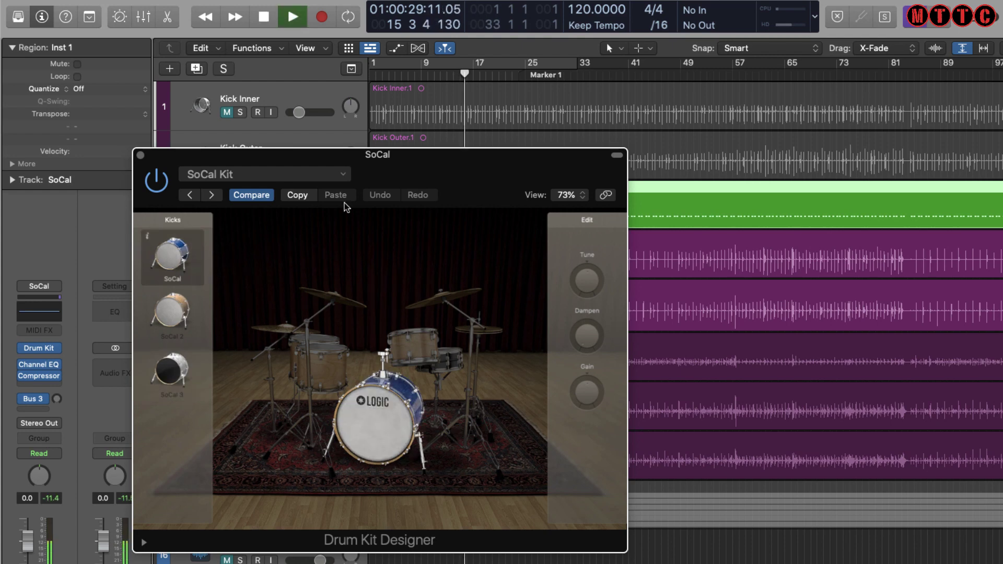
{"action": "left_click", "coordinate": [140, 155]}
{"action": "key", "text": "space"}
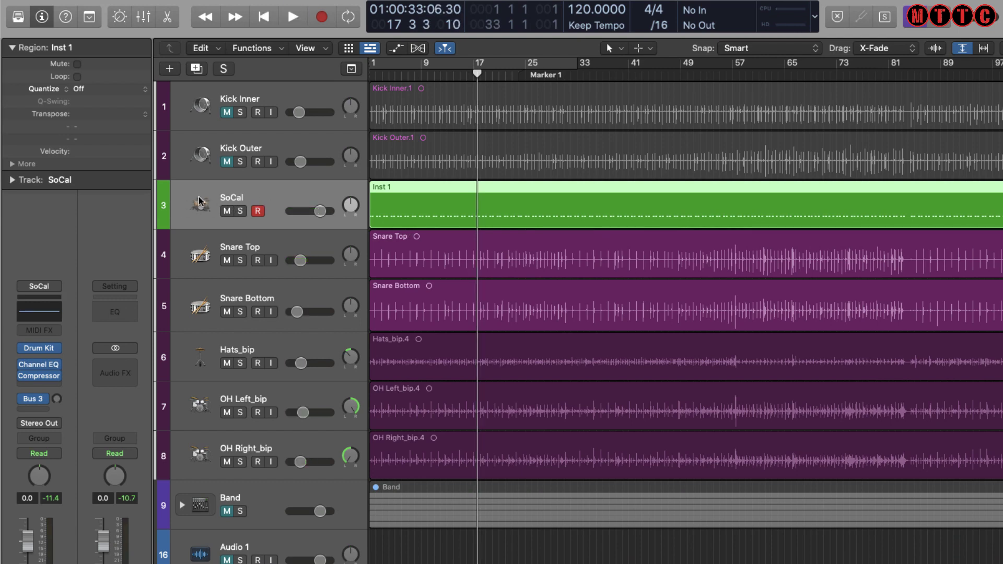
Step: Load the Bluebird drum kit patch on the SoCal track from the Library, audition it, and hide the Library
{"action": "key", "text": "y"}
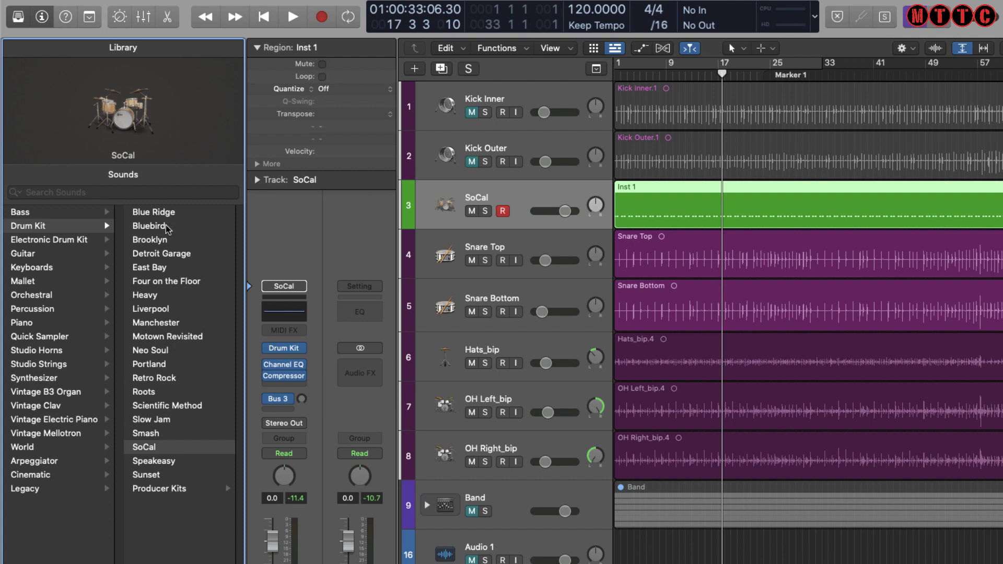
{"action": "left_click", "coordinate": [167, 229]}
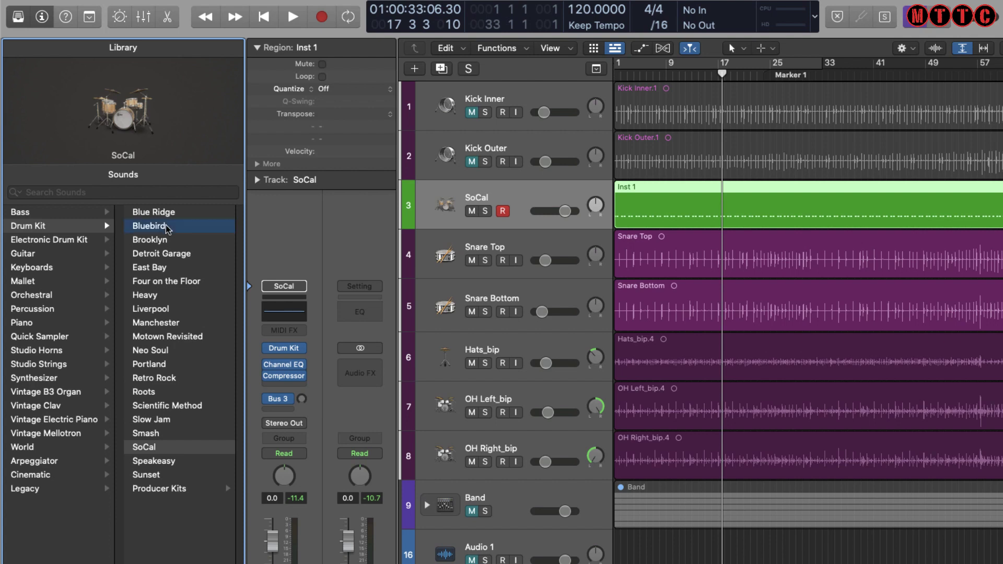
{"action": "key", "text": "space"}
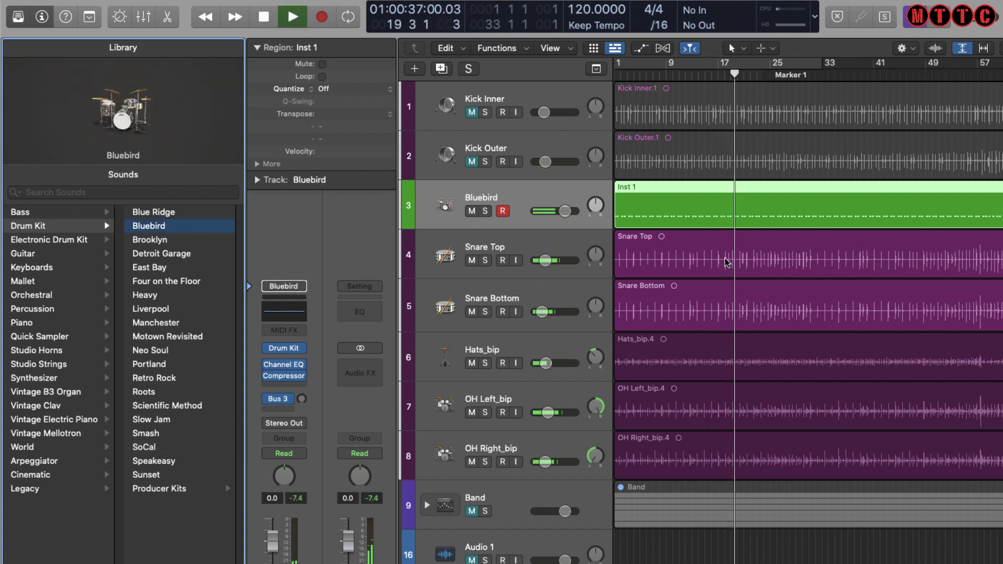
{"action": "key", "text": "space"}
{"action": "key", "text": "y"}
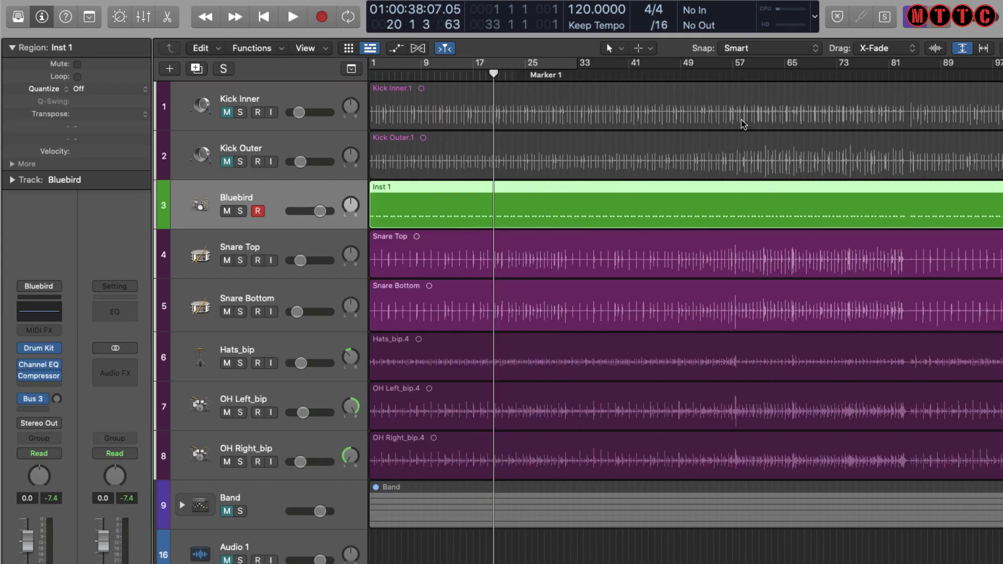
Step: Play the drums from about bar 57 to hear the Bluebird kick in the busier section
{"action": "left_click", "coordinate": [736, 75]}
{"action": "key", "text": "space"}
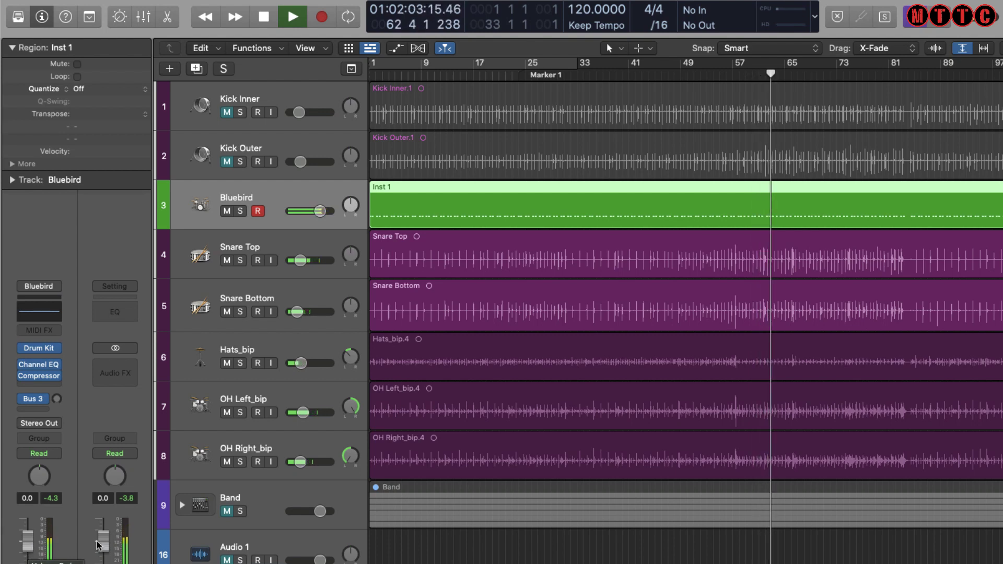
{"action": "key", "text": "space"}
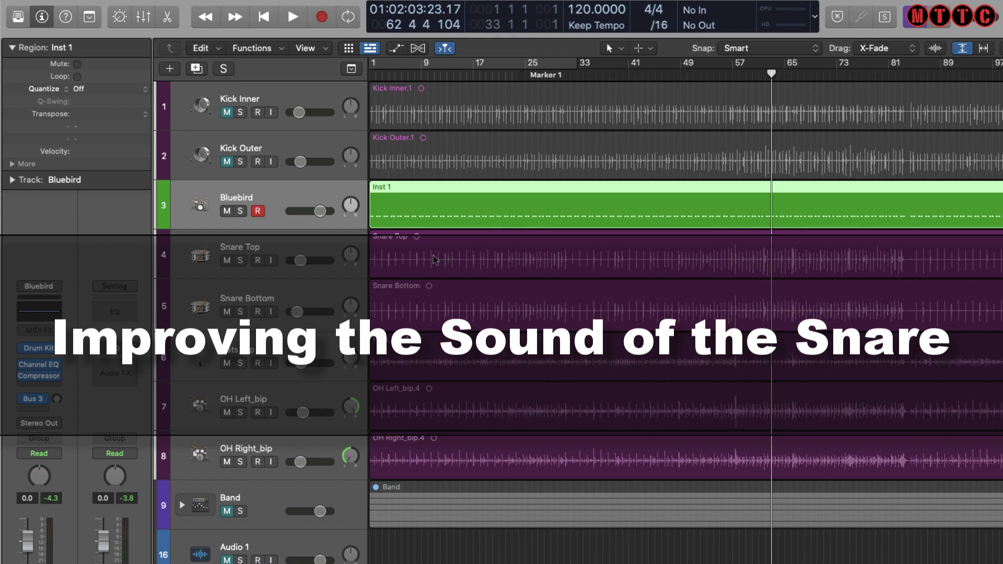
Step: Select the Snare Top region and track, and start Replace or Double Drum Track on it
{"action": "left_click", "coordinate": [465, 257]}
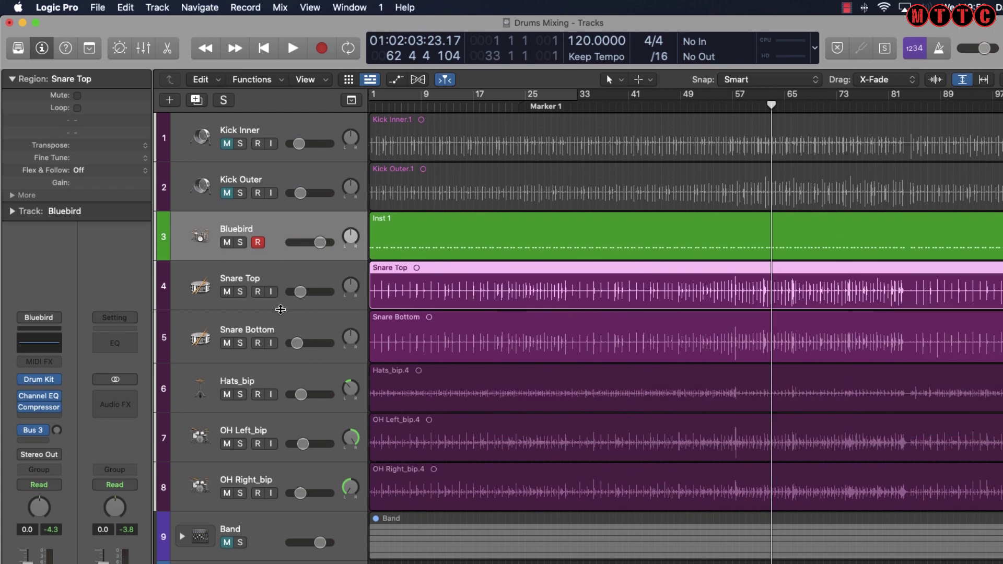
{"action": "left_click", "coordinate": [262, 277]}
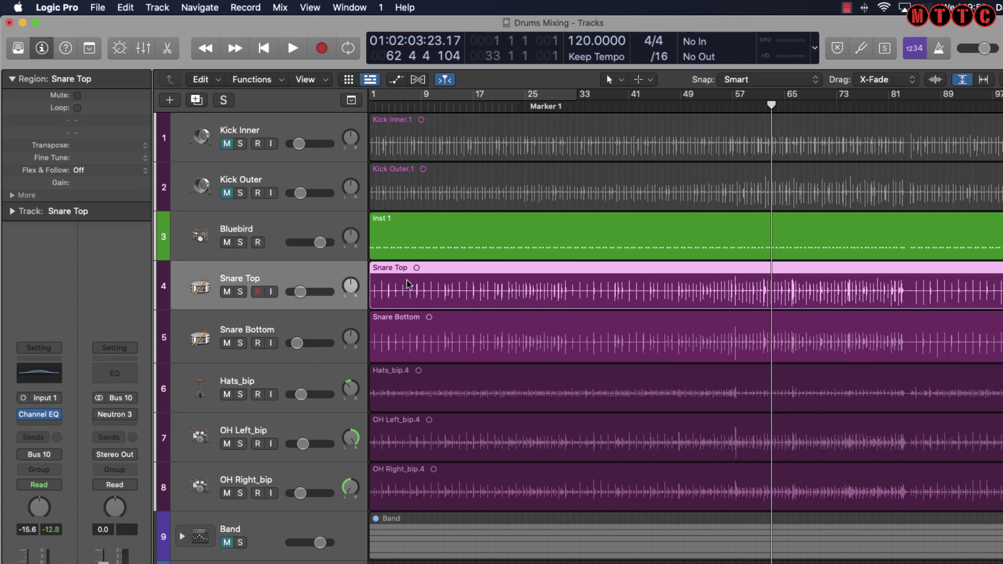
{"action": "left_click", "coordinate": [152, 6]}
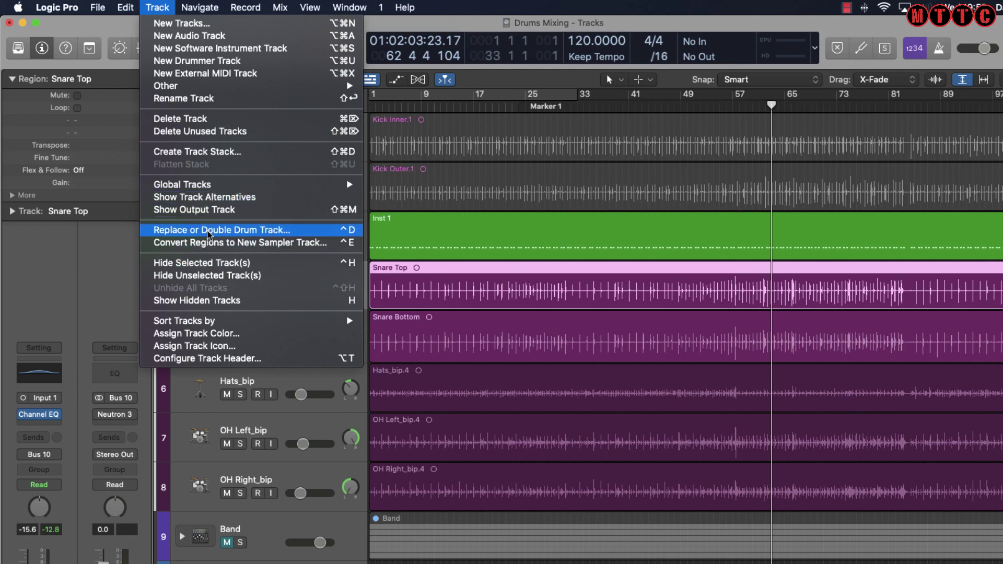
{"action": "left_click", "coordinate": [224, 231]}
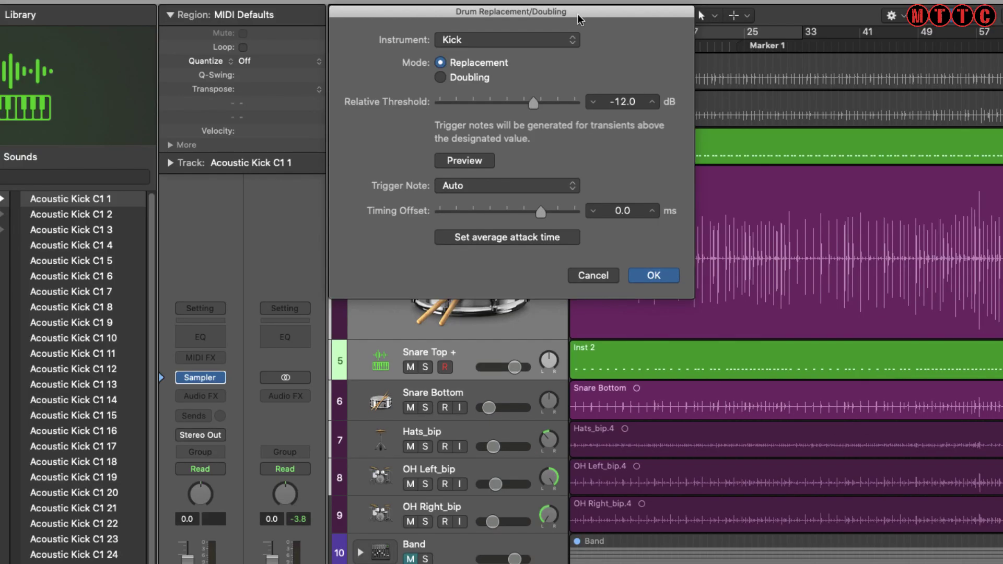
Step: Create the snare replacement with the instrument set to Snare and the trigger note set to D1 (38) SD 1
{"action": "left_click", "coordinate": [575, 39]}
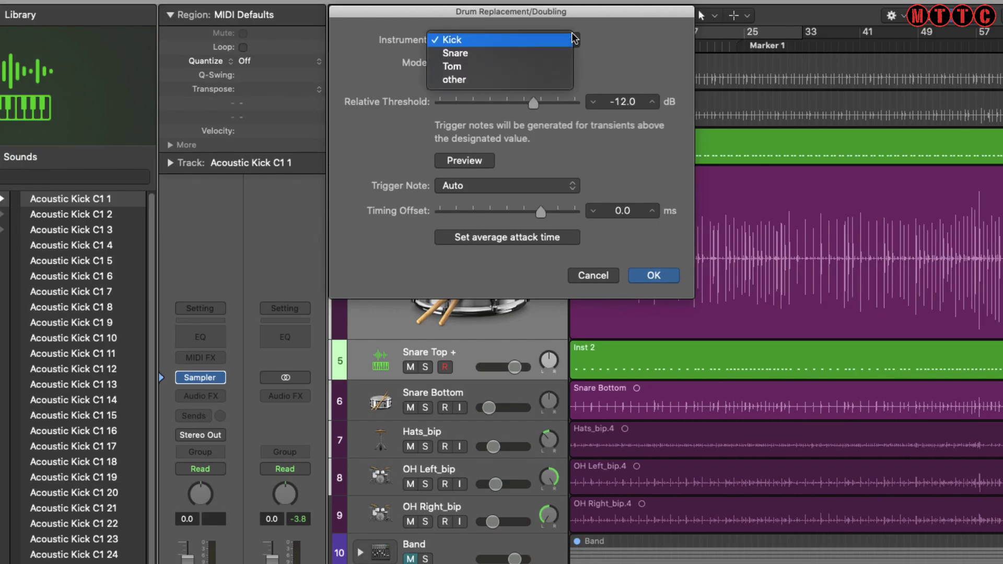
{"action": "left_click", "coordinate": [501, 54]}
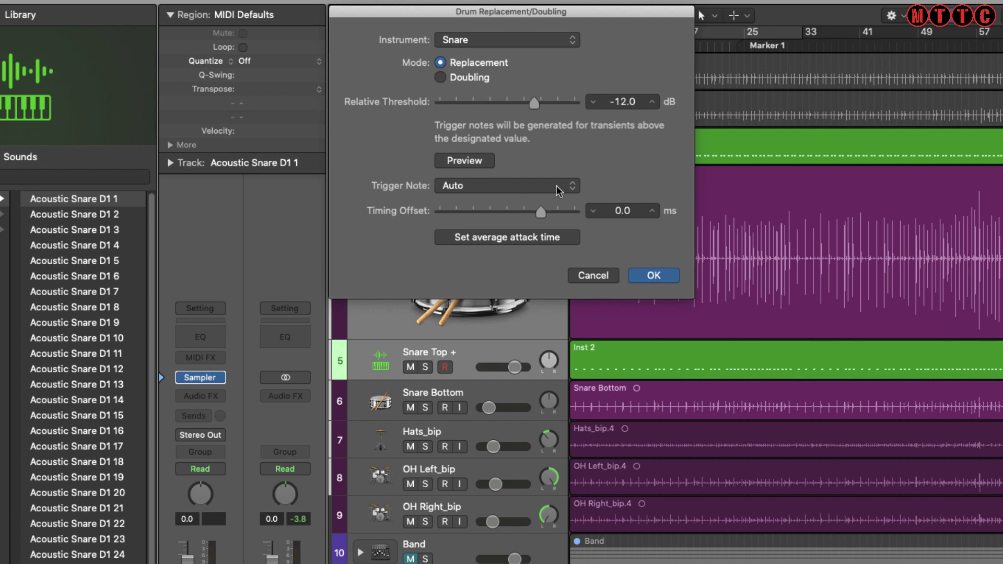
{"action": "left_click", "coordinate": [573, 186]}
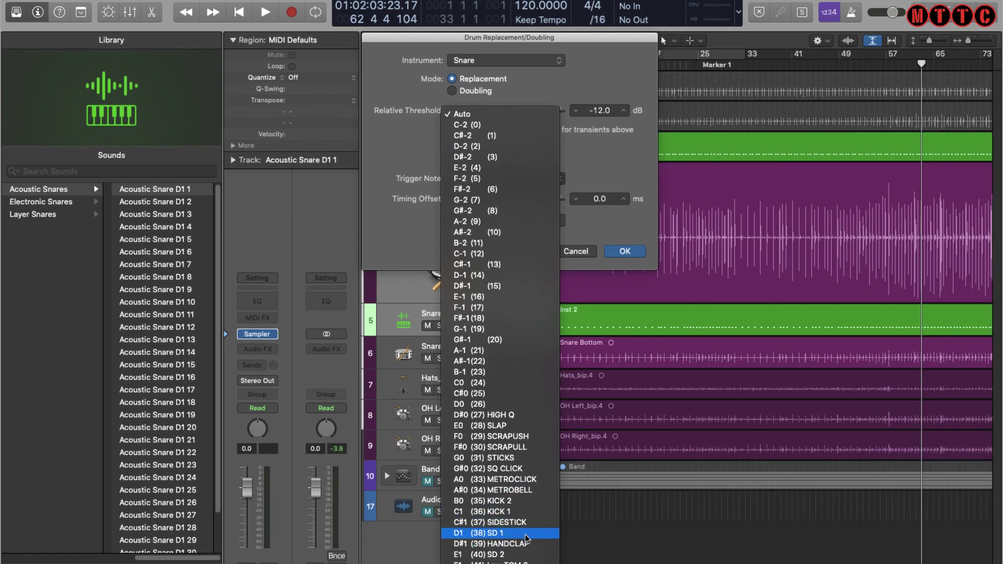
{"action": "left_click", "coordinate": [526, 536]}
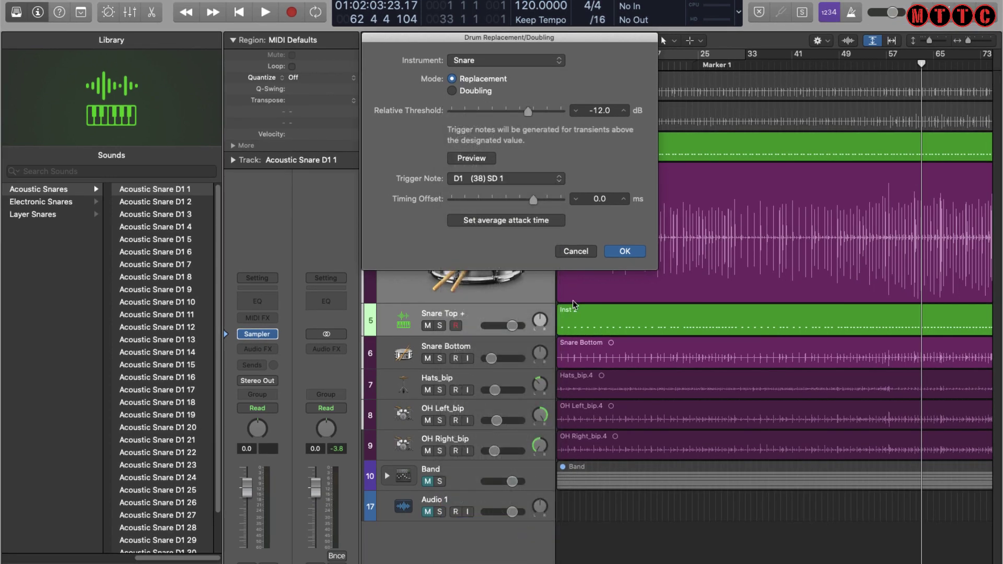
{"action": "left_click", "coordinate": [625, 252]}
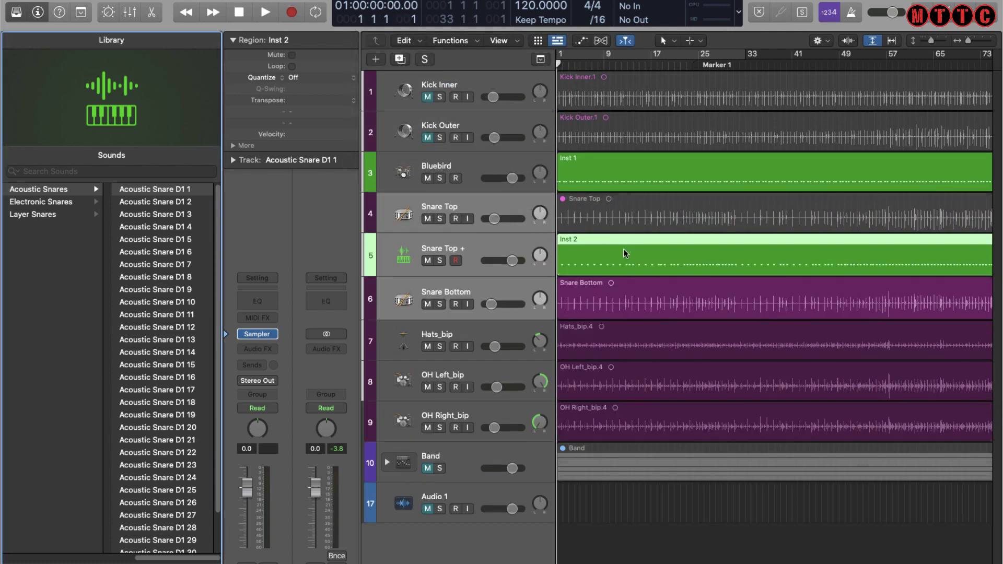
Step: Replace the Sampler on Snare Top + with Drum Kit Designer, load the Bluebird Kit, and play it with the Library hidden
{"action": "left_click", "coordinate": [272, 335]}
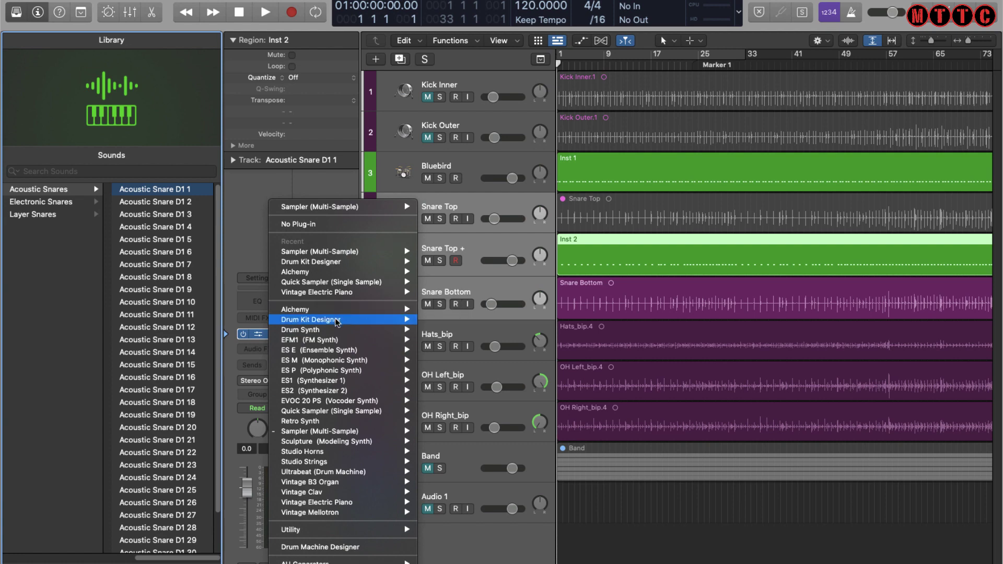
{"action": "mouse_move", "coordinate": [337, 323]}
{"action": "left_click", "coordinate": [454, 319]}
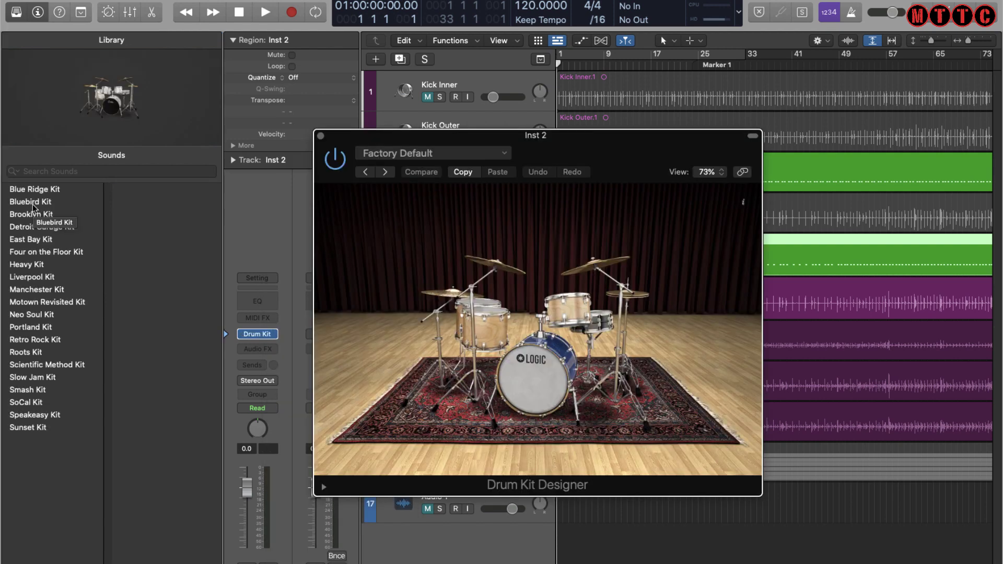
{"action": "left_click", "coordinate": [33, 205]}
{"action": "key", "text": "space"}
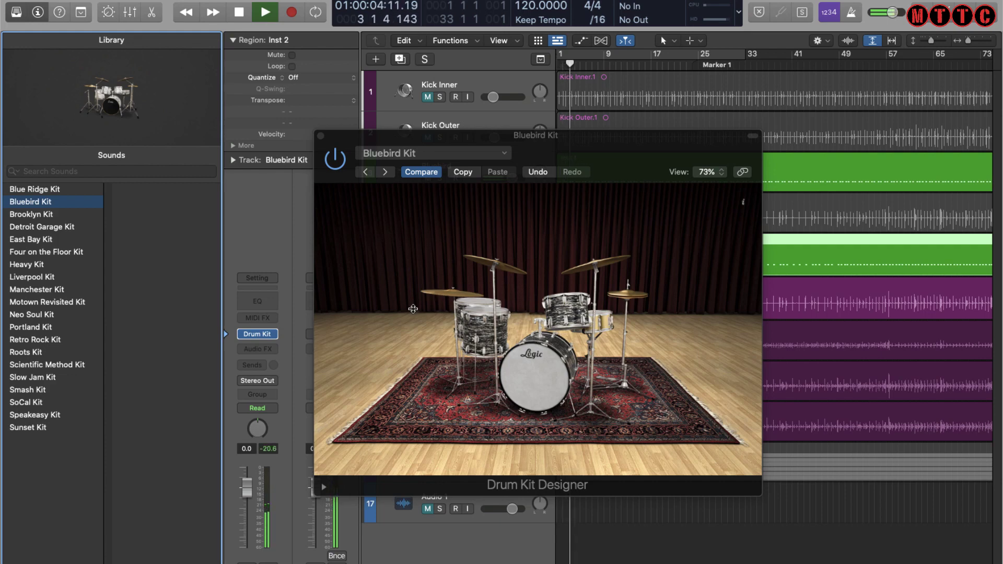
{"action": "key", "text": "y"}
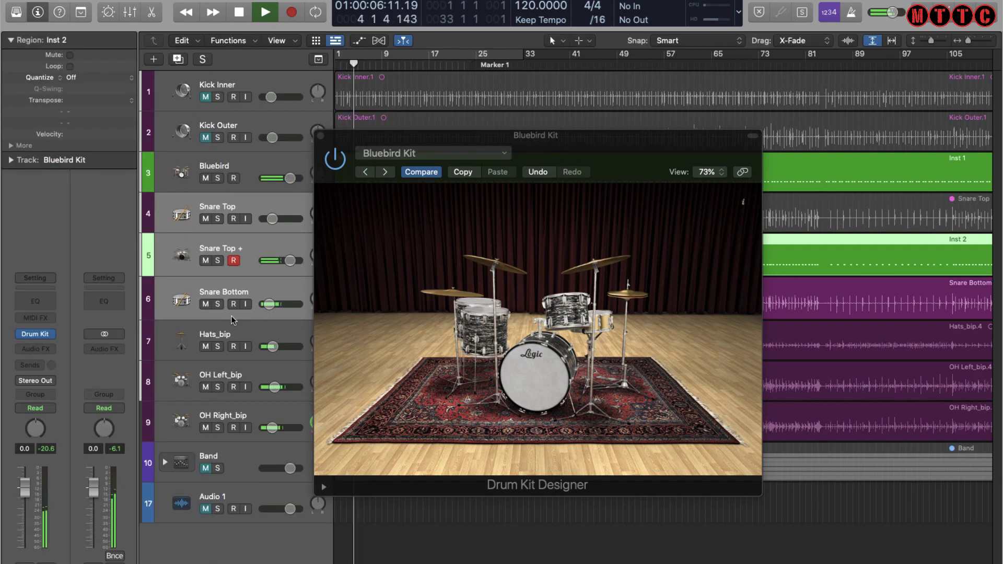
Step: Move the plug-in window clear of the track headers, and play the Snare Top + track soloed and selected
{"action": "left_click", "coordinate": [183, 336]}
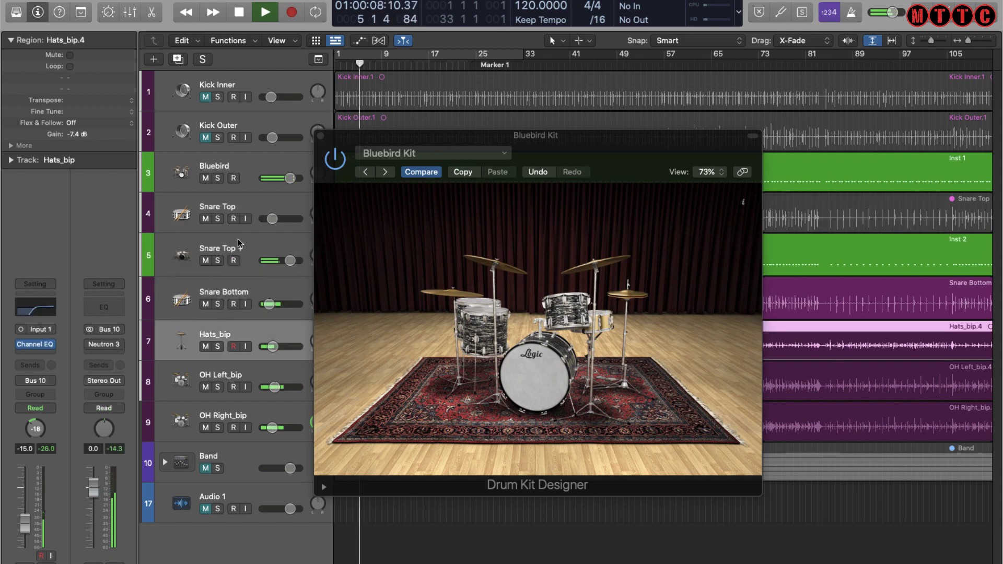
{"action": "key", "text": "space"}
{"action": "left_click_drag", "start_coordinate": [390, 128], "coordinate": [546, 50]}
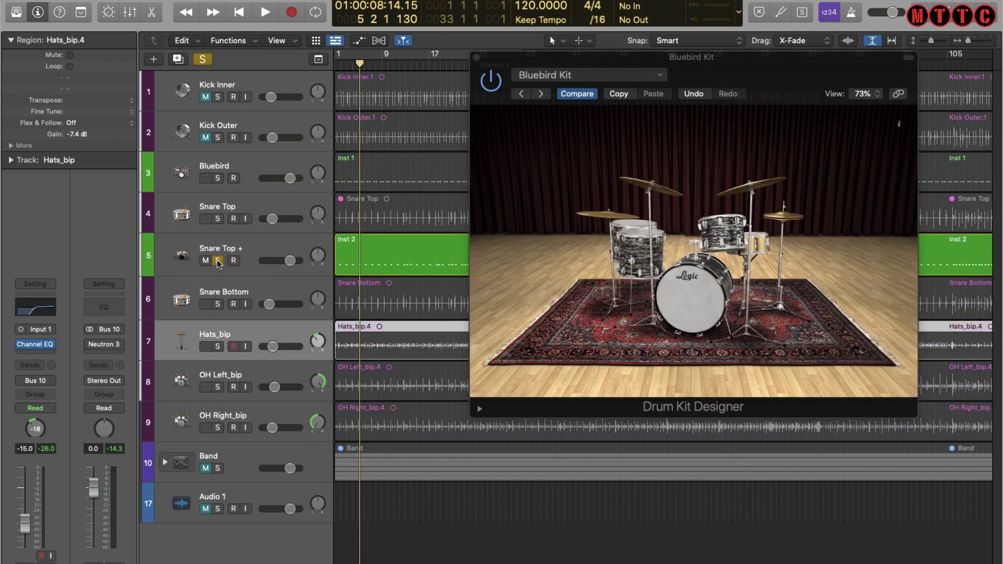
{"action": "left_click", "coordinate": [218, 260]}
{"action": "key", "text": "space"}
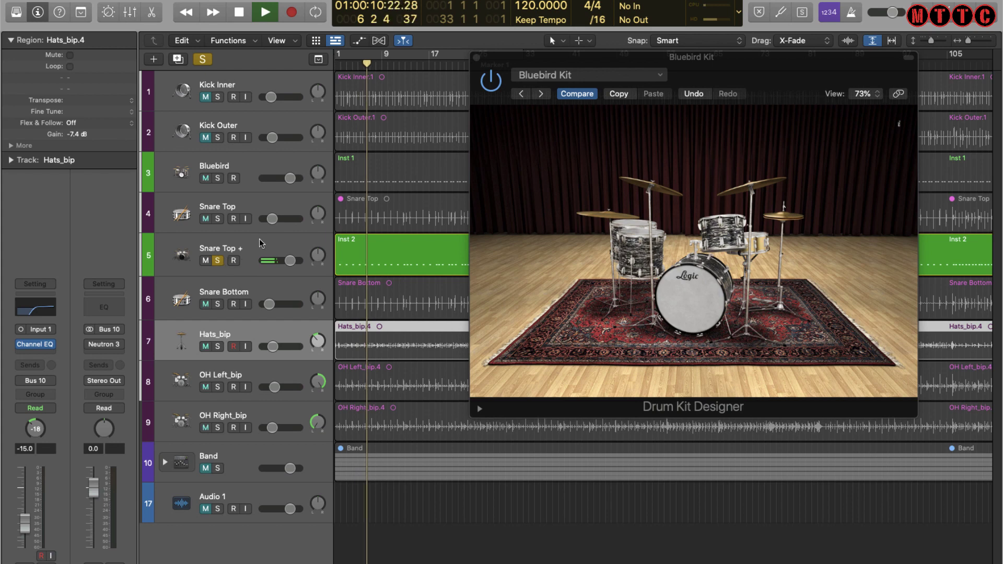
{"action": "left_click", "coordinate": [183, 255]}
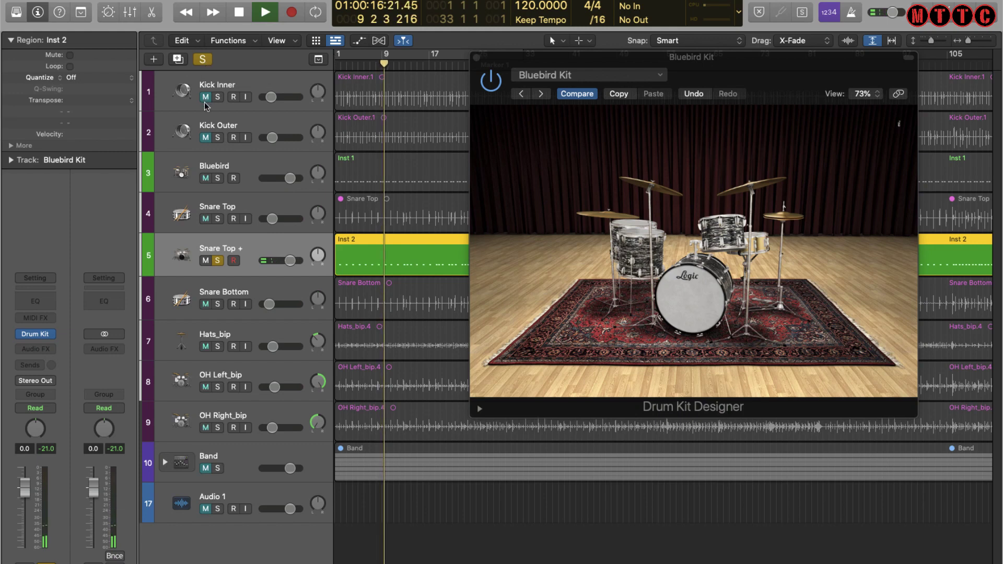
Step: Add the Bluebird, OH Left_bip, OH Right_bip and Hats_bip tracks to the solo one by one during playback
{"action": "left_click", "coordinate": [218, 178]}
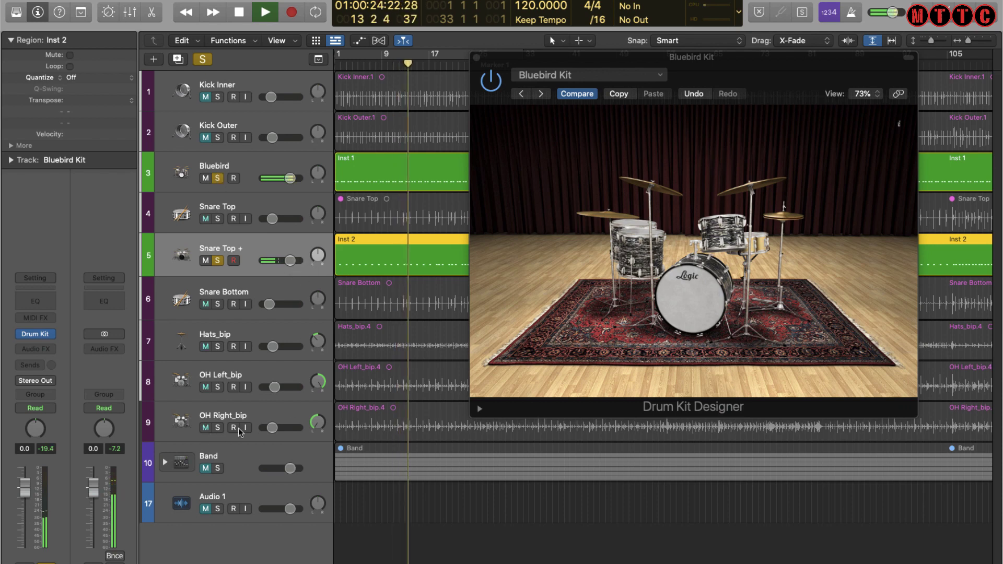
{"action": "left_click", "coordinate": [218, 387]}
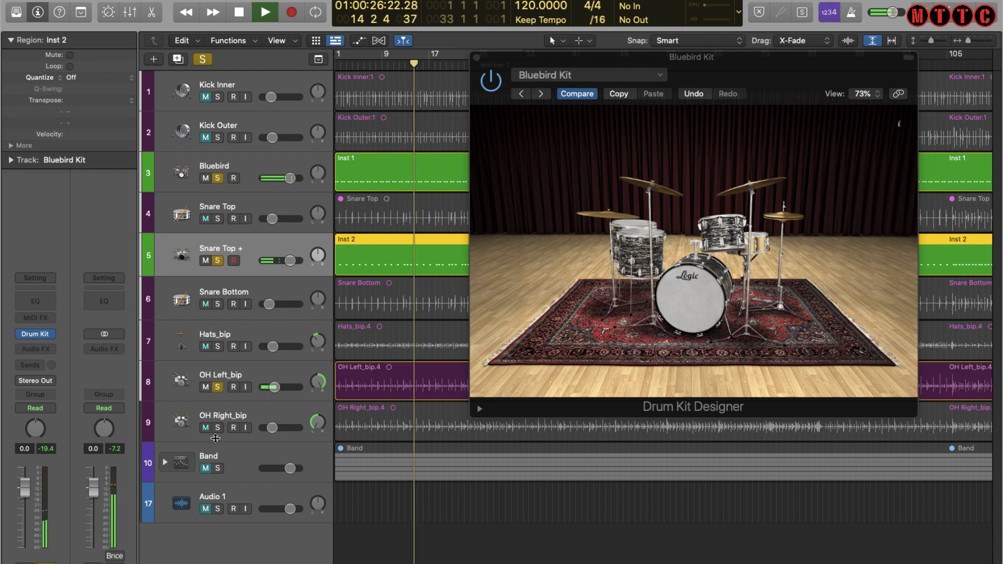
{"action": "left_click", "coordinate": [217, 428]}
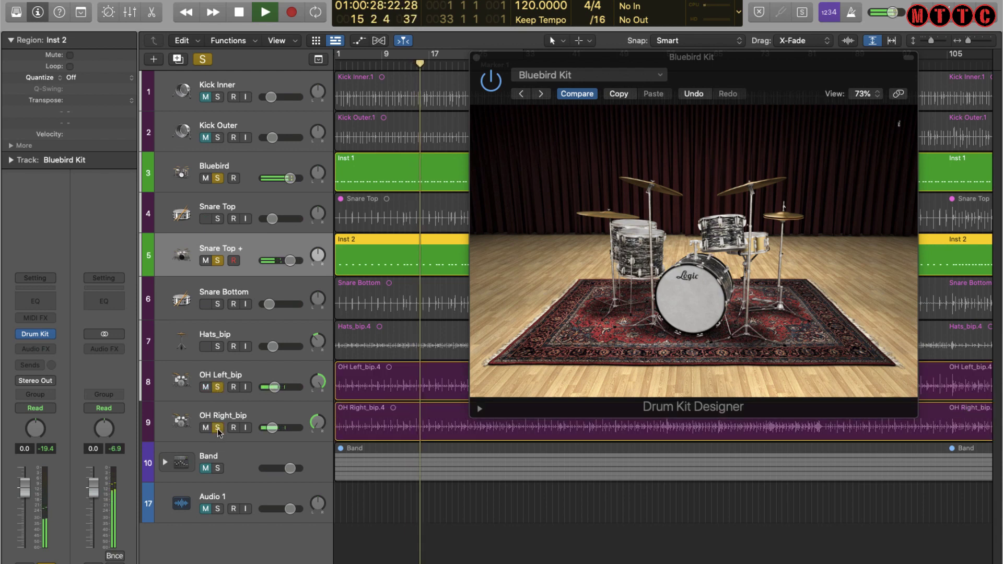
{"action": "left_click", "coordinate": [217, 346]}
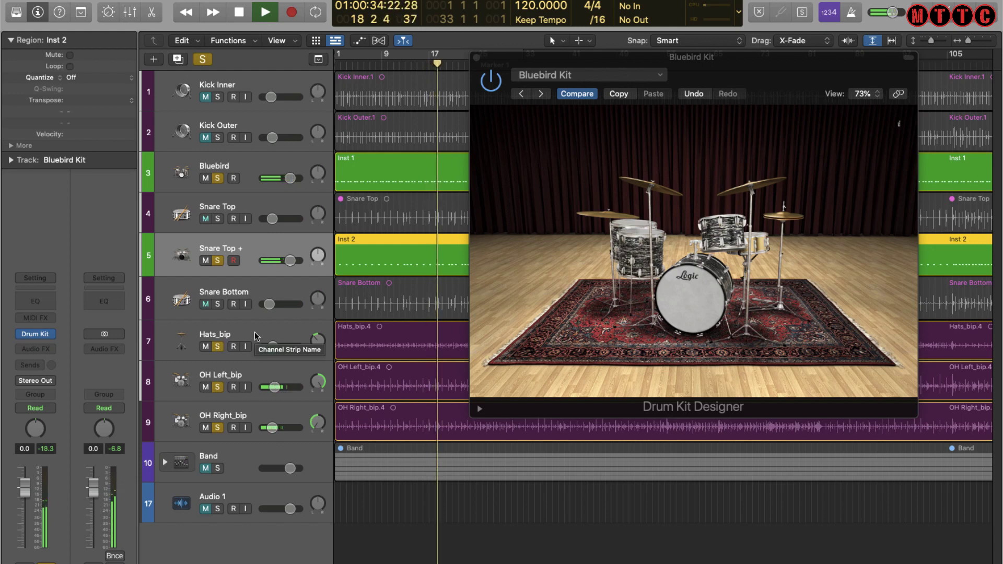
Step: Stop the current playback, select the Snare Bottom track, and audition it in solo before stopping again
{"action": "key", "text": "space"}
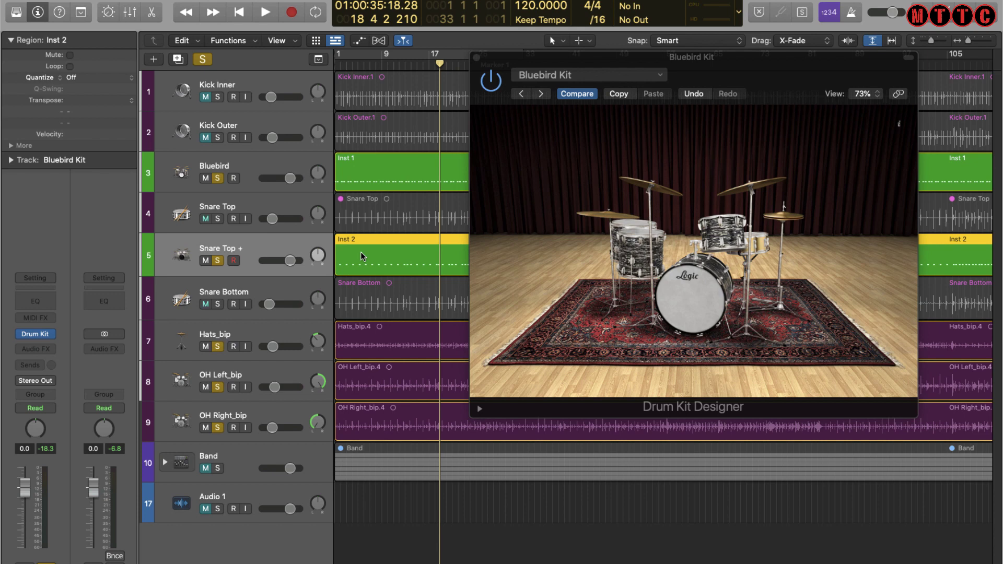
{"action": "left_click", "coordinate": [370, 167]}
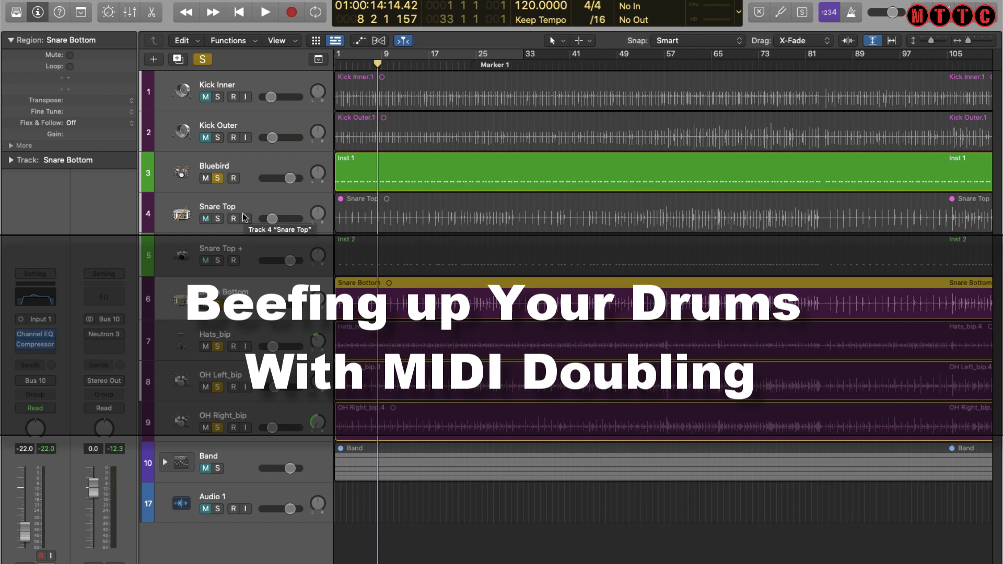
{"action": "left_click", "coordinate": [243, 290]}
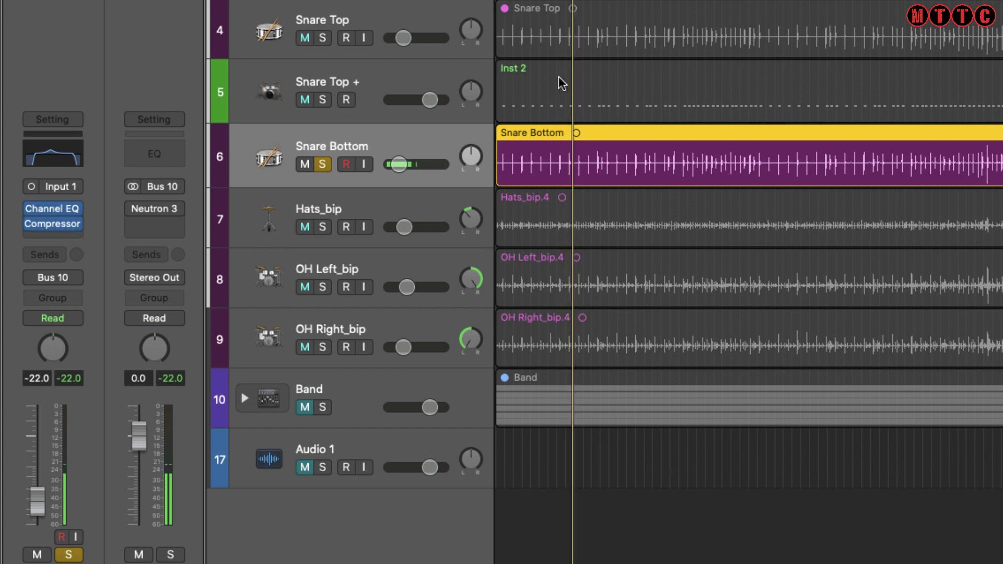
{"action": "key", "text": "space"}
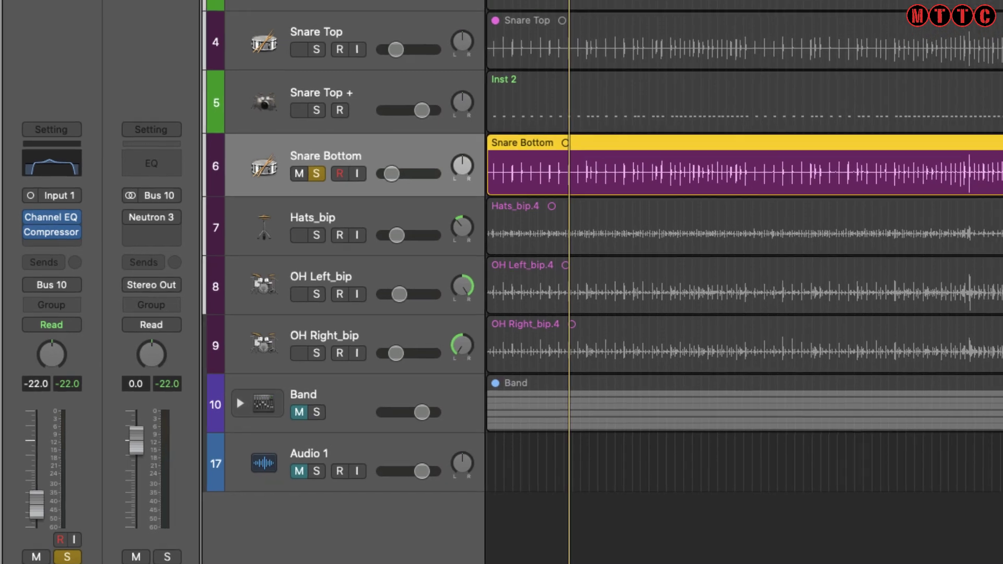
Step: Double the Snare Bottom track with the instrument set to Snare and the trigger note set to D1 (38) SD 1
{"action": "left_click", "coordinate": [149, 7]}
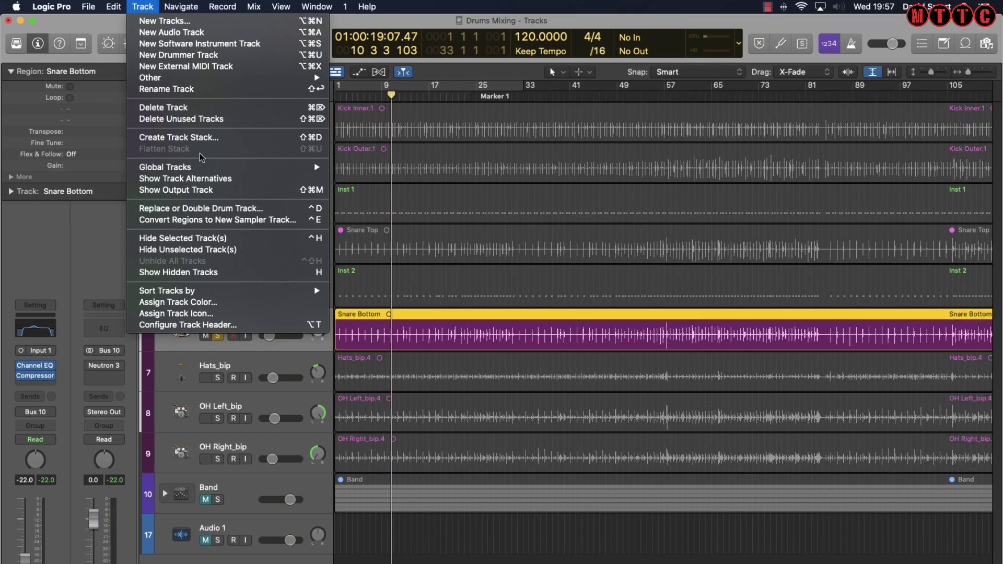
{"action": "left_click", "coordinate": [213, 210]}
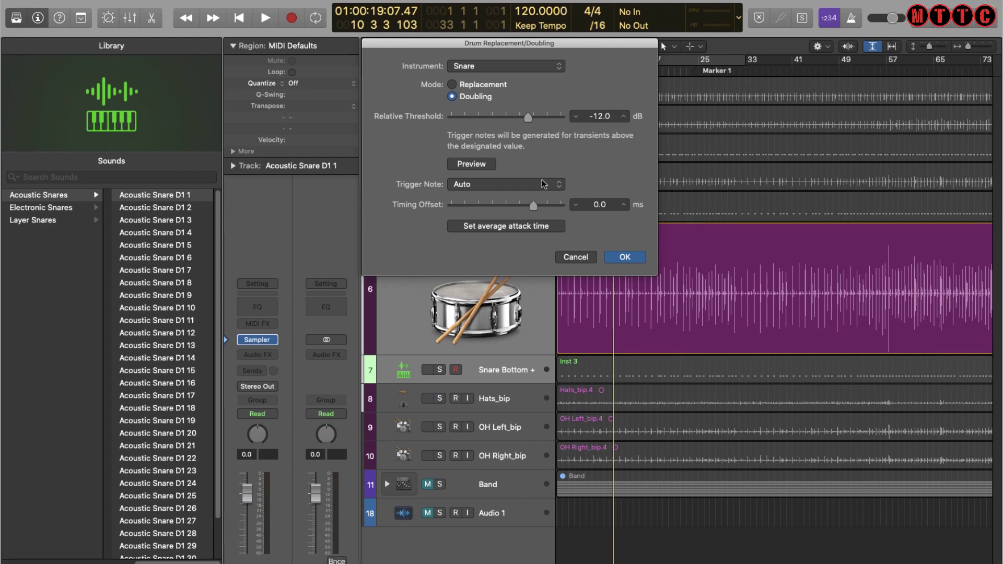
{"action": "left_click", "coordinate": [541, 209]}
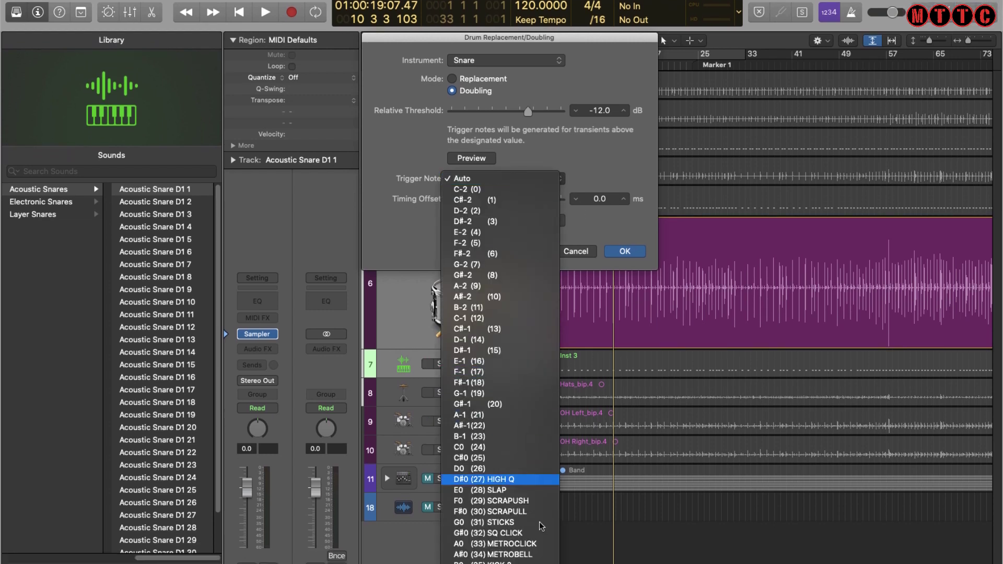
{"action": "scroll", "coordinate": [537, 528], "scroll_direction": "down", "scroll_amount": 3}
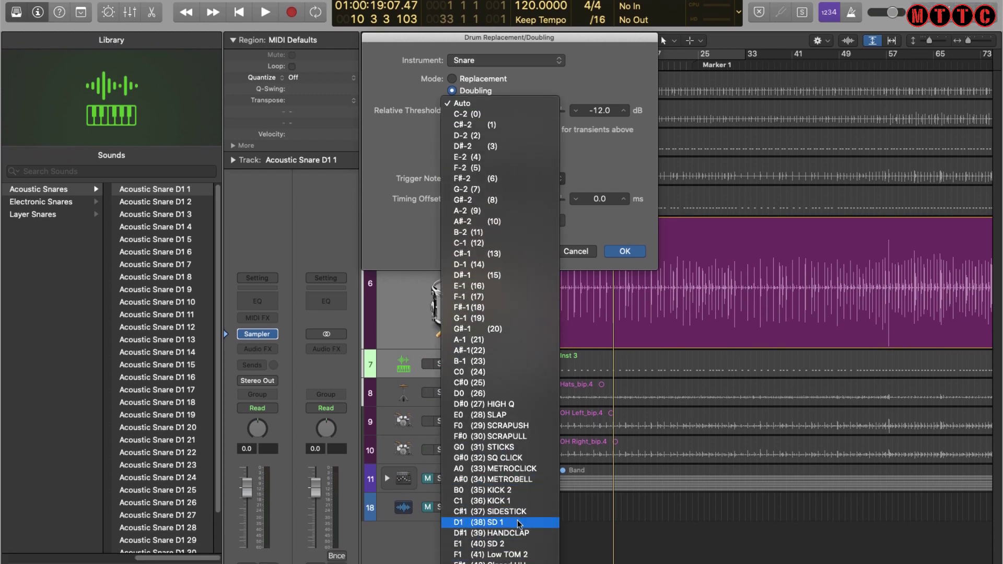
{"action": "left_click", "coordinate": [519, 523]}
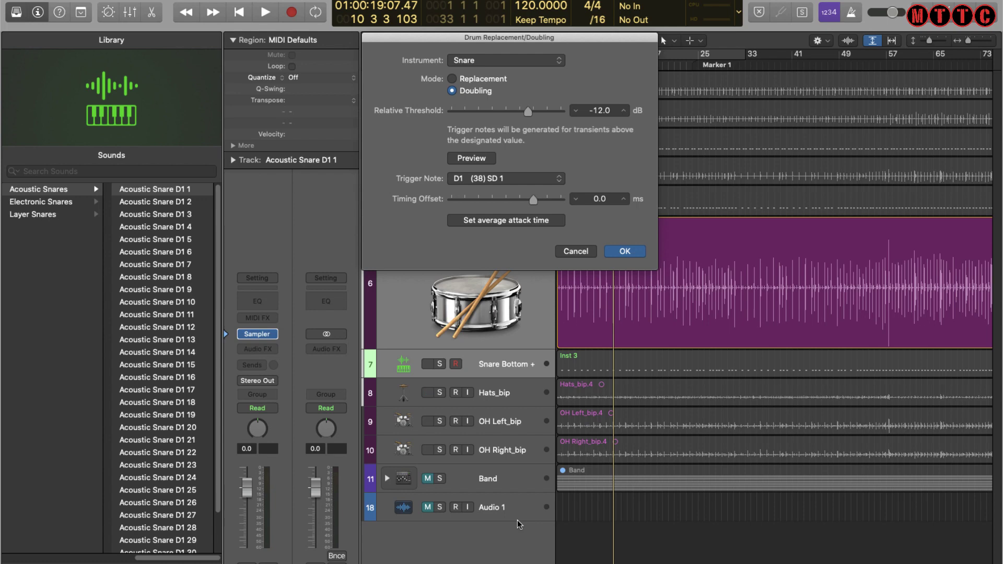
{"action": "left_click", "coordinate": [625, 251]}
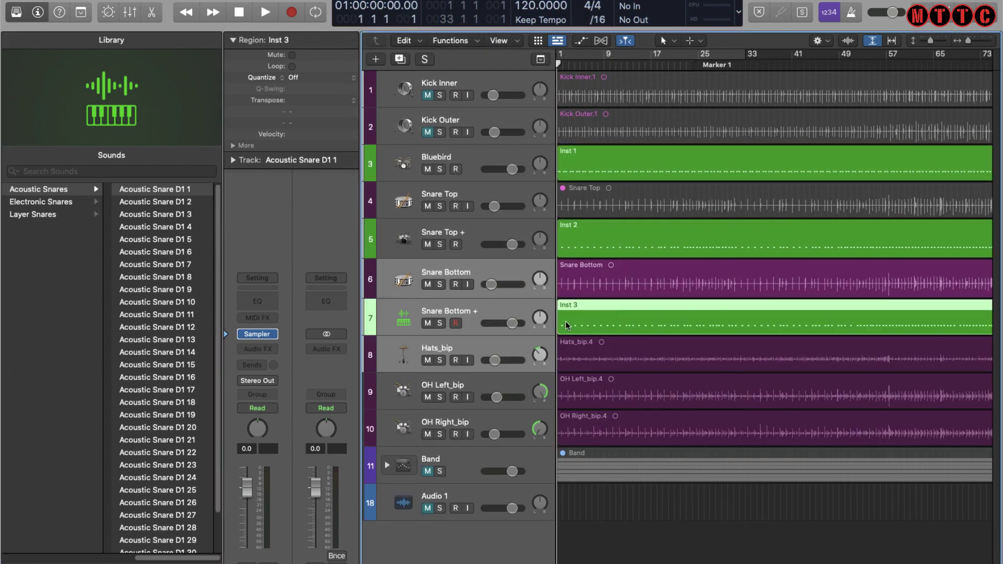
Step: Mute the Snare Top + track, and review the Bluebird and Snare Bottom tracks by selecting each one
{"action": "left_click", "coordinate": [468, 313]}
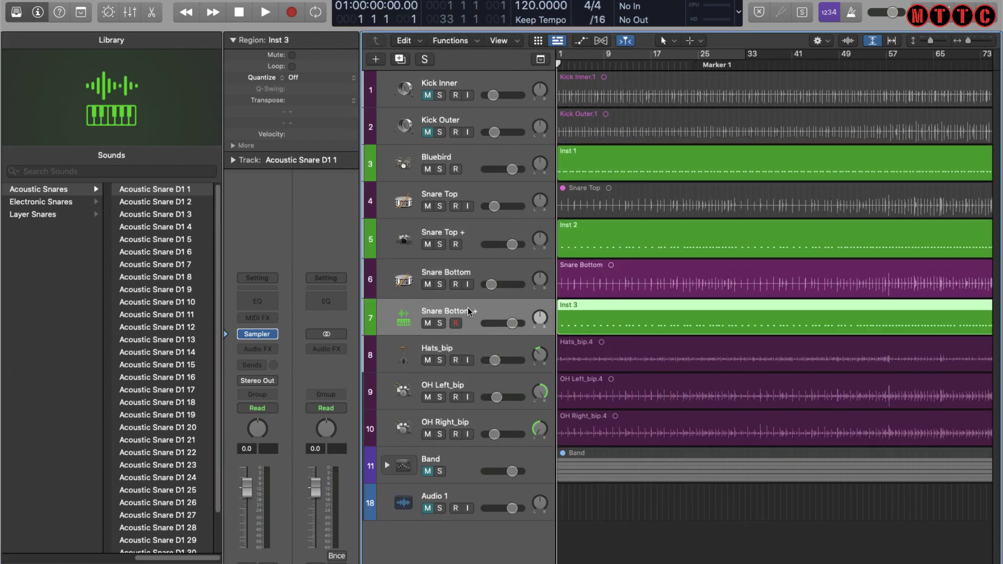
{"action": "left_click", "coordinate": [428, 245]}
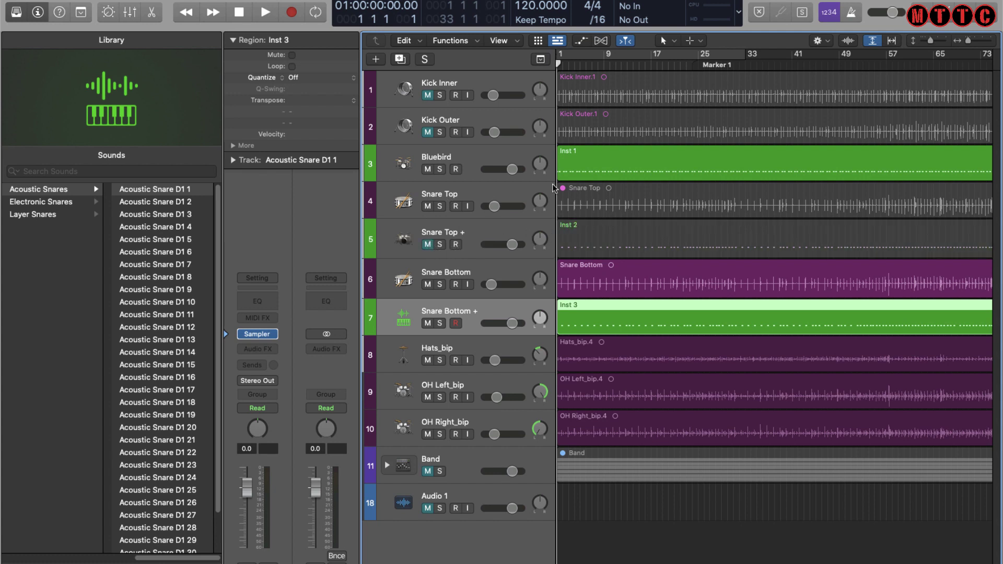
{"action": "left_click", "coordinate": [477, 160]}
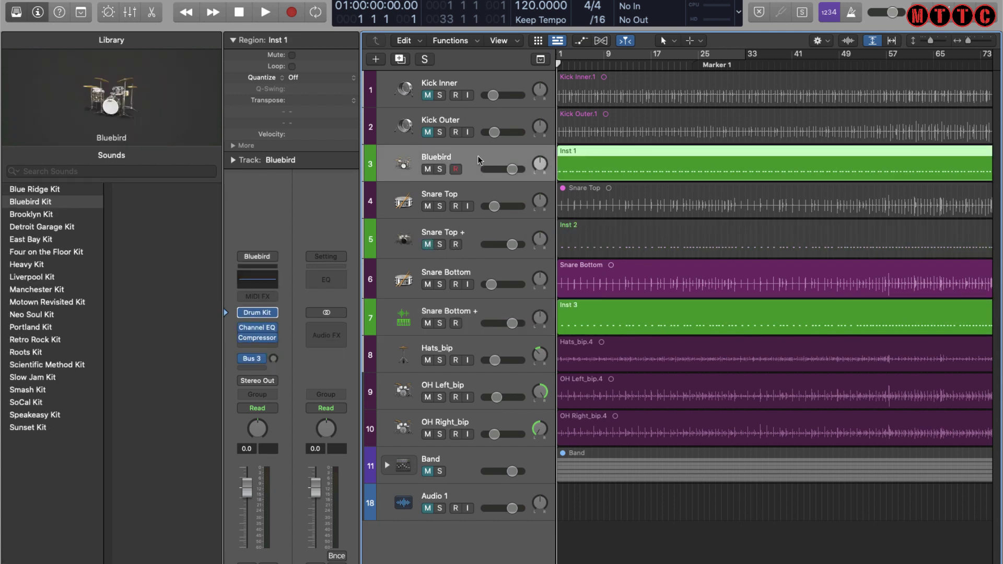
{"action": "left_click", "coordinate": [492, 264]}
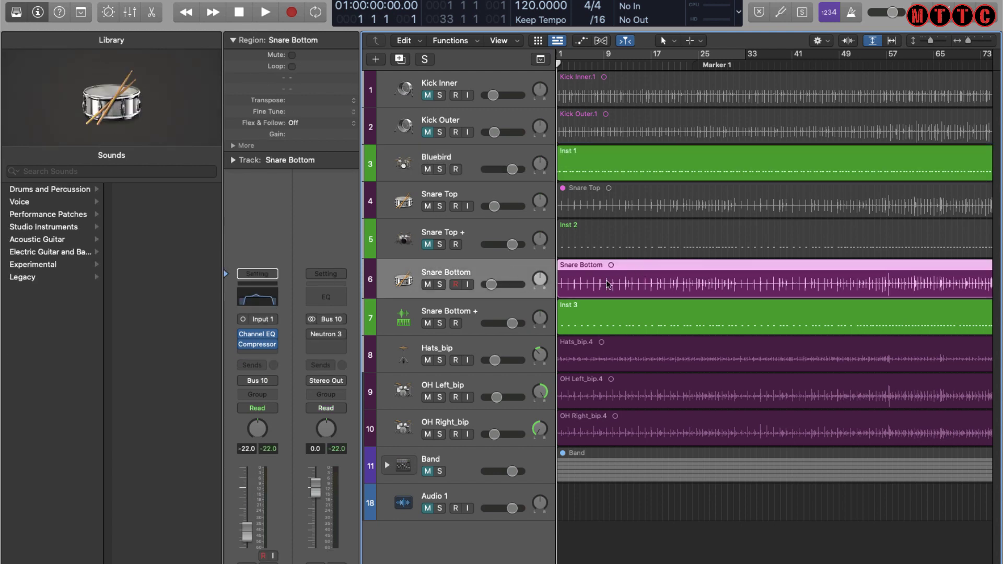
Step: Replace the Sampler on Snare Bottom + with Drum Kit Designer, load the Brooklyn kit, select its snare, and start playback
{"action": "left_click", "coordinate": [492, 310]}
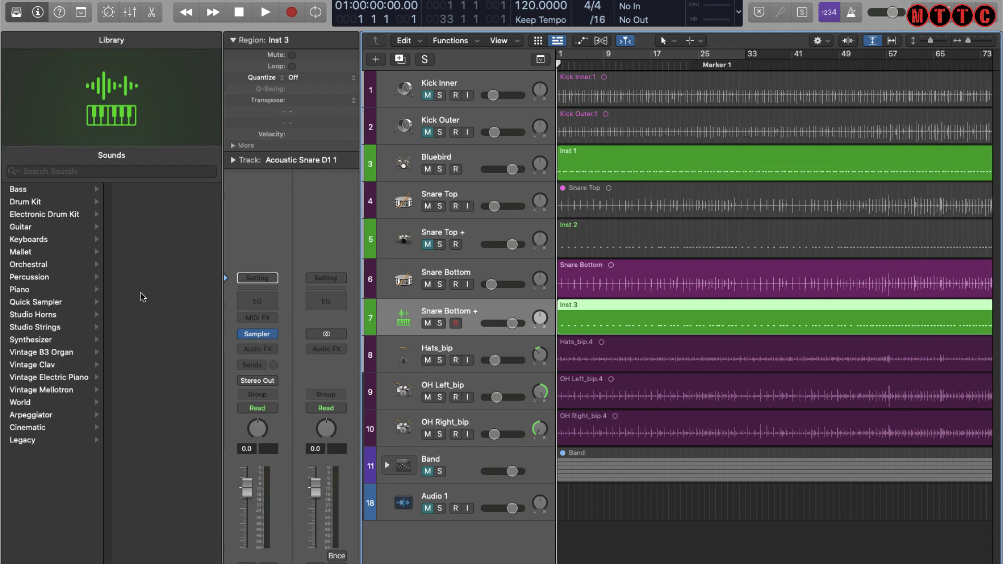
{"action": "left_click", "coordinate": [275, 335]}
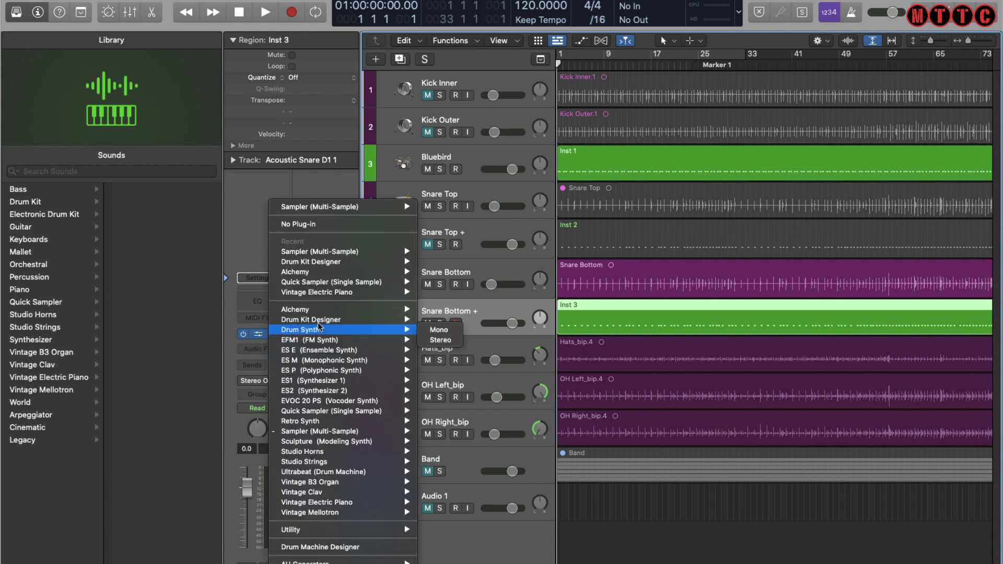
{"action": "mouse_move", "coordinate": [328, 321]}
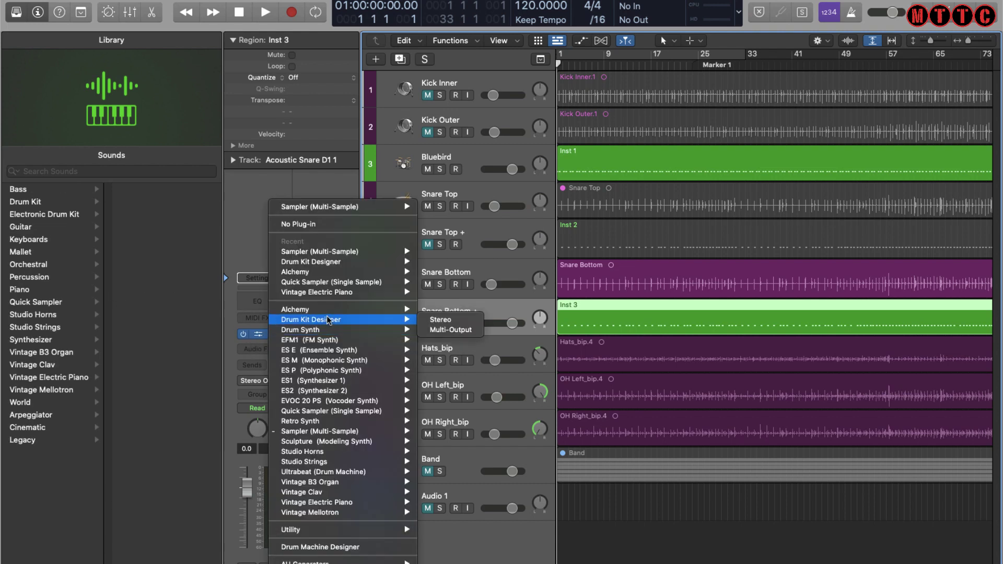
{"action": "left_click", "coordinate": [465, 324]}
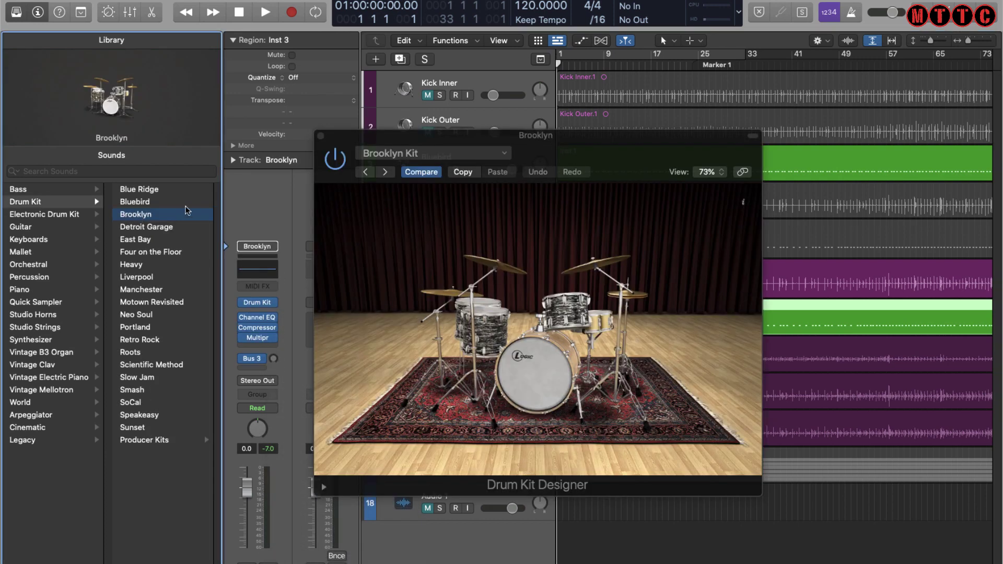
{"action": "left_click", "coordinate": [600, 320]}
{"action": "key", "text": "space"}
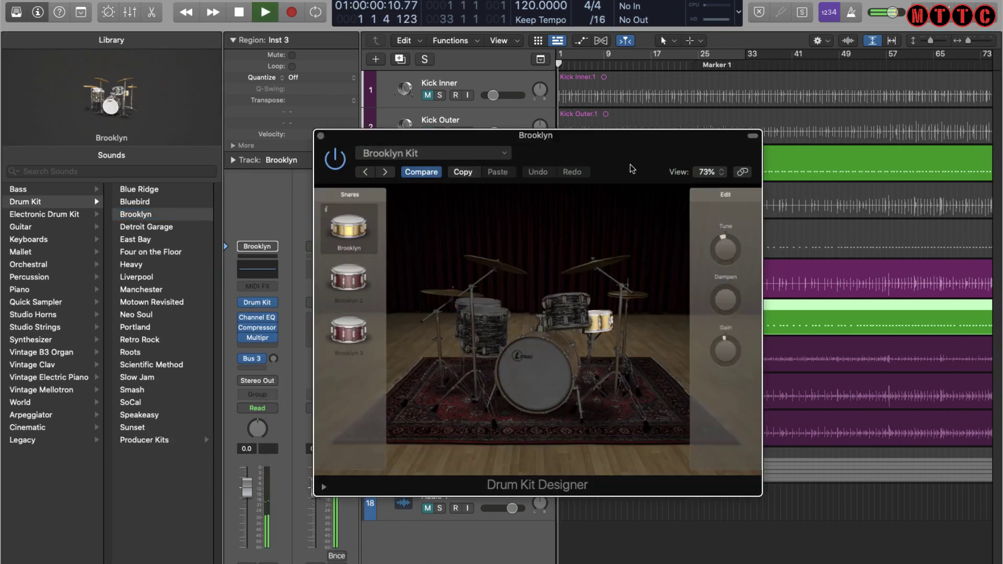
Step: Clear the Drum Kit Designer window from the track headers, then select the Snare Bottom track and lower its volume slightly
{"action": "left_click_drag", "start_coordinate": [599, 160], "coordinate": [356, 135]}
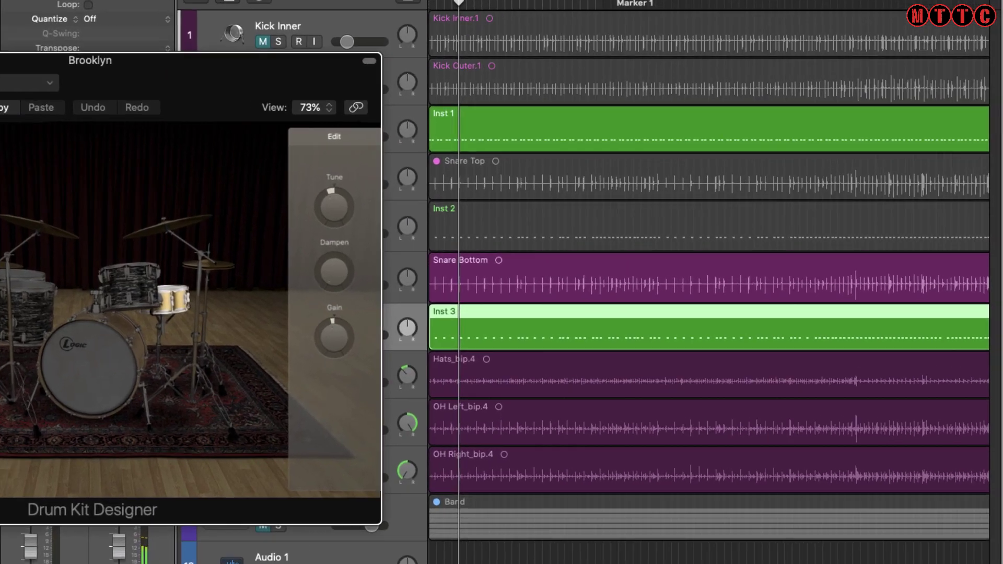
{"action": "left_click", "coordinate": [78, 111]}
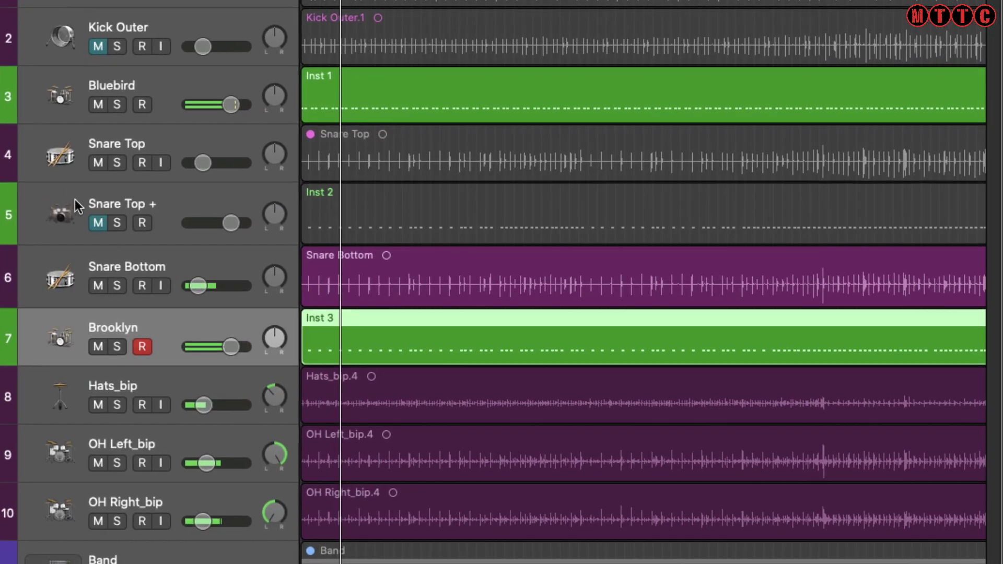
{"action": "left_click", "coordinate": [478, 264]}
{"action": "mouse_move", "coordinate": [198, 286]}
{"action": "left_mouse_down"}
{"action": "mouse_move", "coordinate": [137, 295]}
{"action": "mouse_move", "coordinate": [197, 286]}
{"action": "left_mouse_up"}
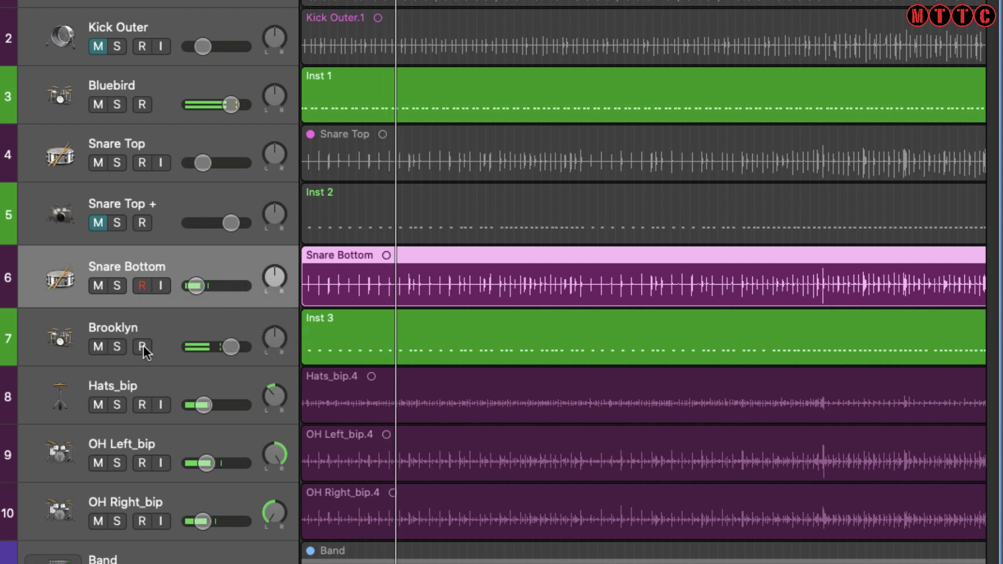
Step: Compare the recorded and doubled snare during playback by muting Brooklyn and Snare Bottom, then unmuting each in turn
{"action": "left_click", "coordinate": [98, 347]}
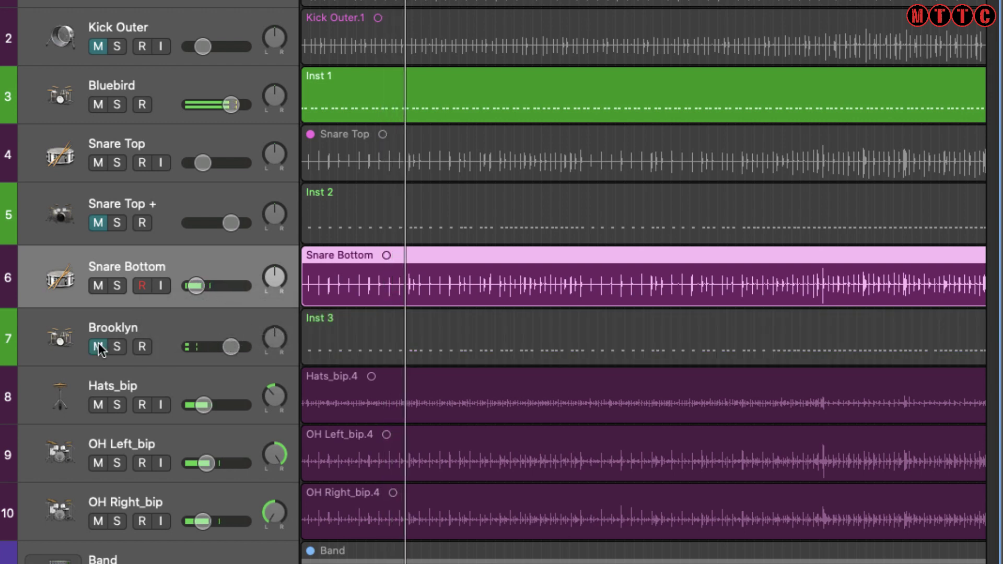
{"action": "left_click", "coordinate": [102, 287]}
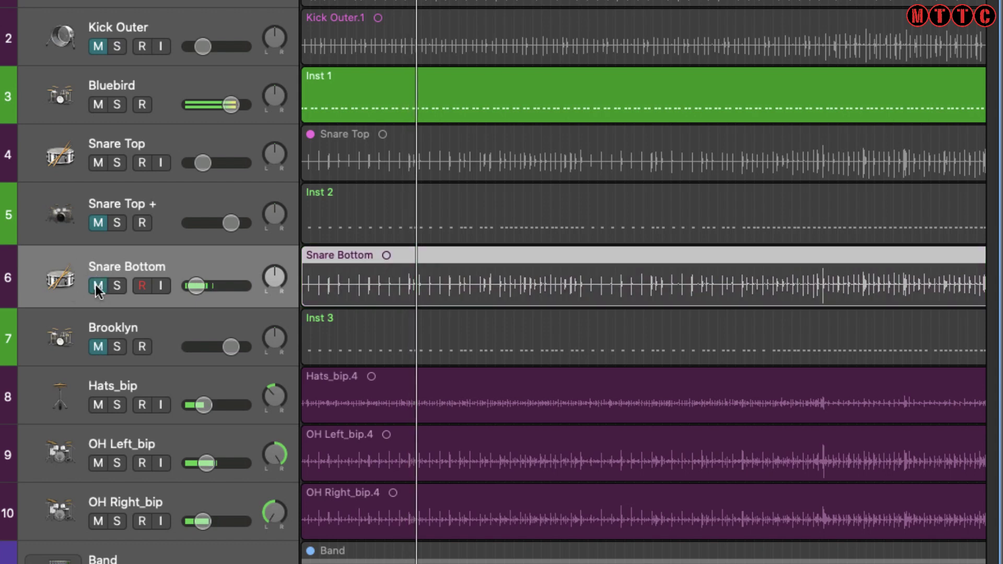
{"action": "left_click", "coordinate": [99, 348]}
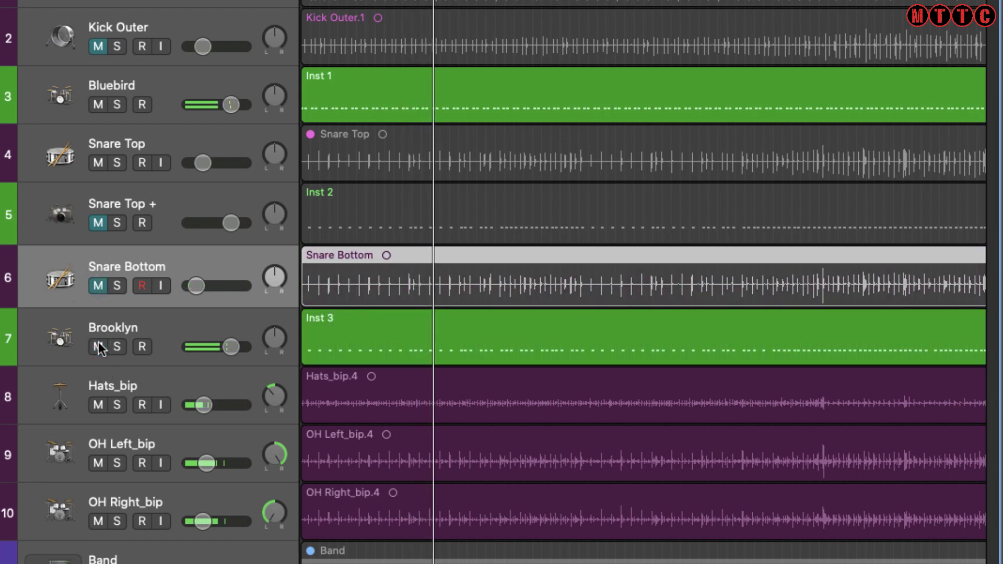
{"action": "left_click", "coordinate": [98, 287]}
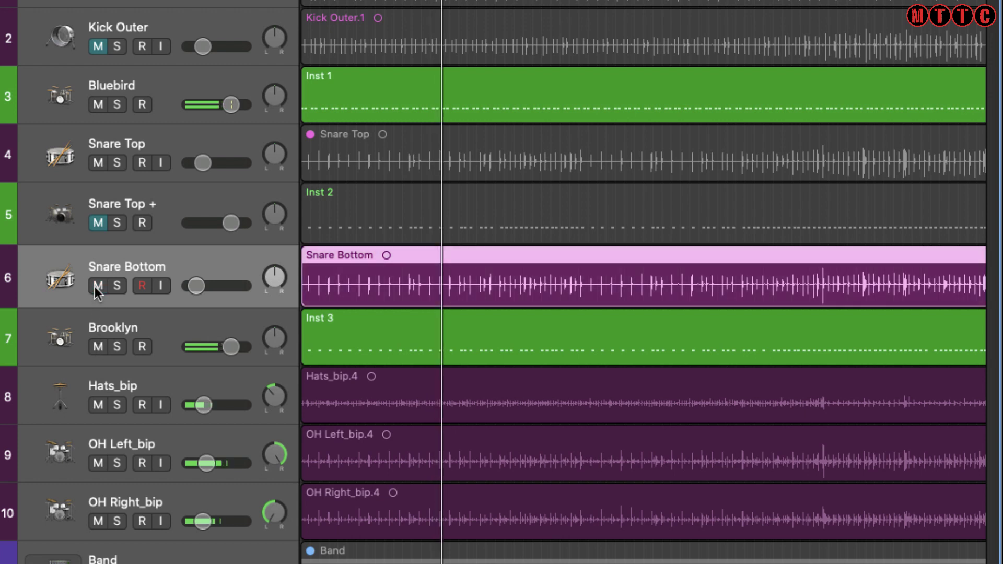